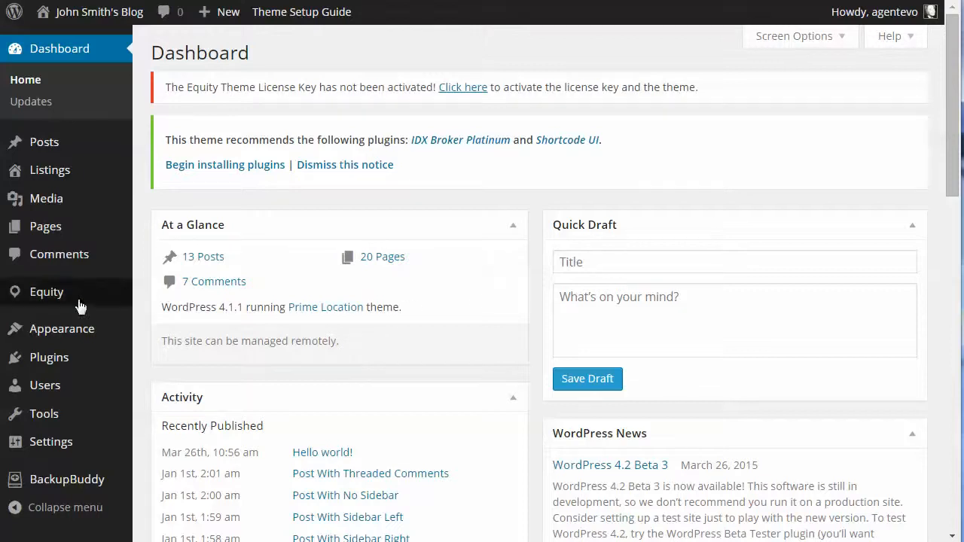
Open the site's Widgets page and expand the Top Header Left widget area
mouse_move(67, 328)
left_click(167, 378)
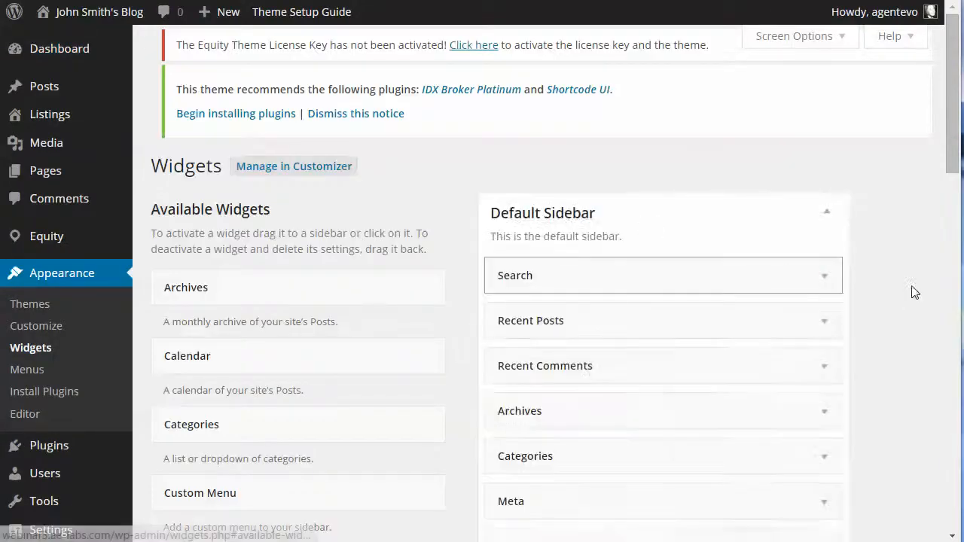
scroll(910, 291, "down", 7)
scroll(909, 291, "down", 2)
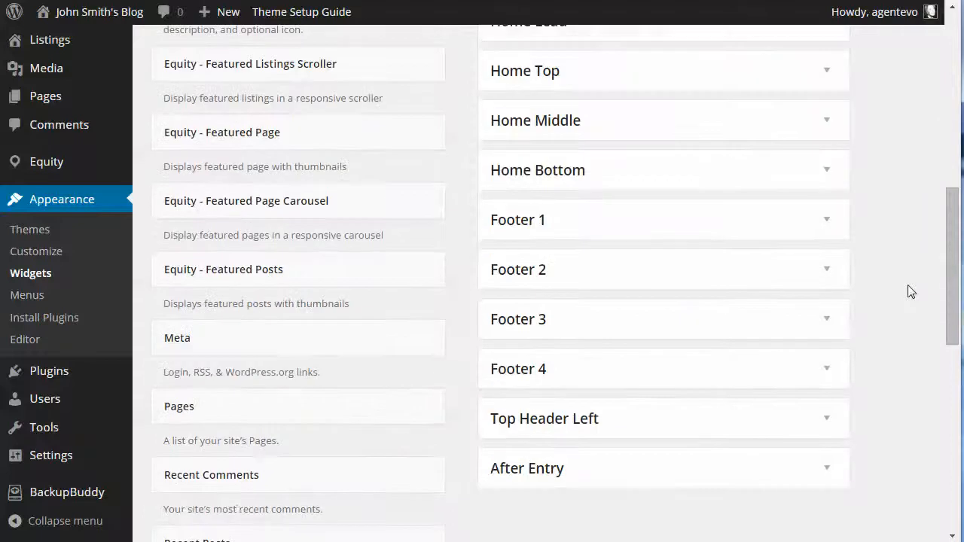
left_click(825, 347)
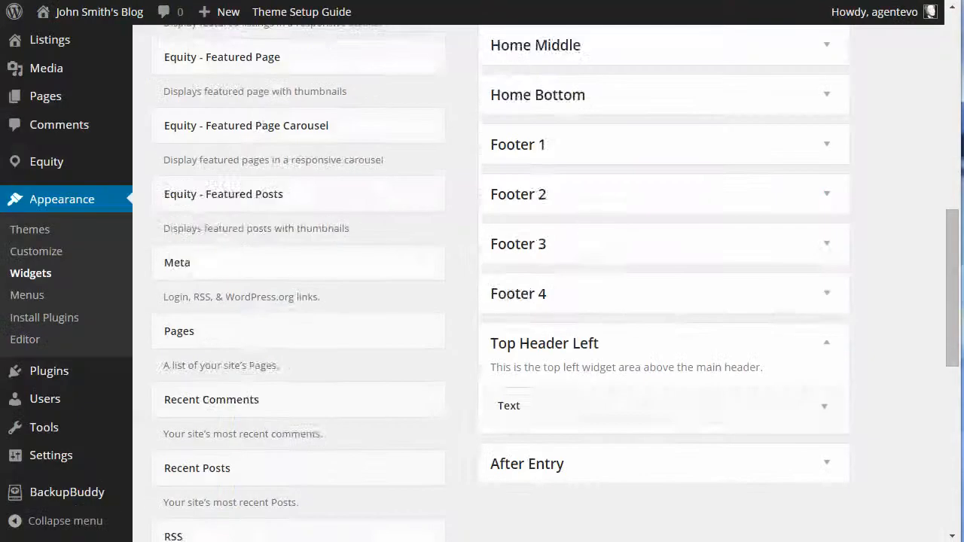
scroll(733, 408, "down", 1)
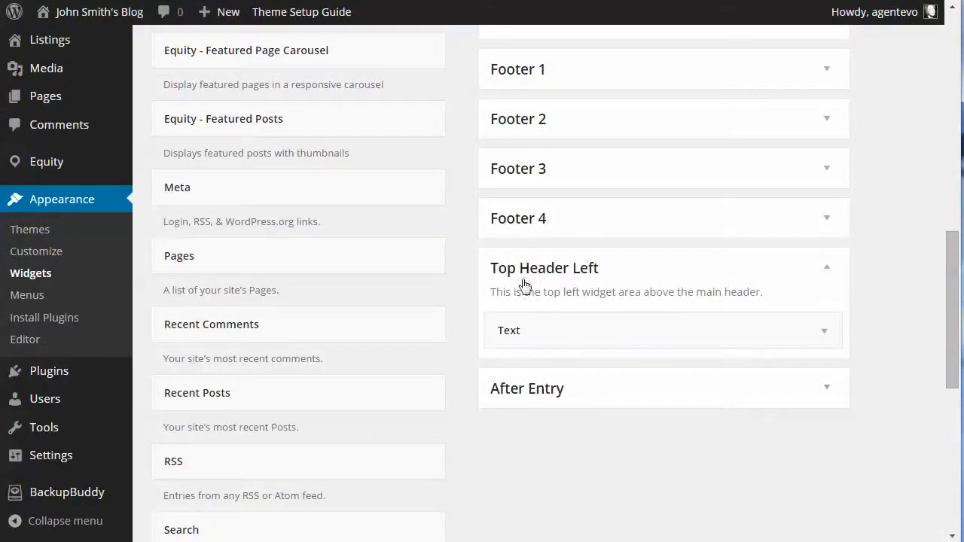
Expand the Text widget in Top Header Left and examine its [agent_phone] and [agent_email] shortcodes
left_click(824, 333)
scroll(824, 333, "down", 2)
left_click_drag(590, 270, 503, 272)
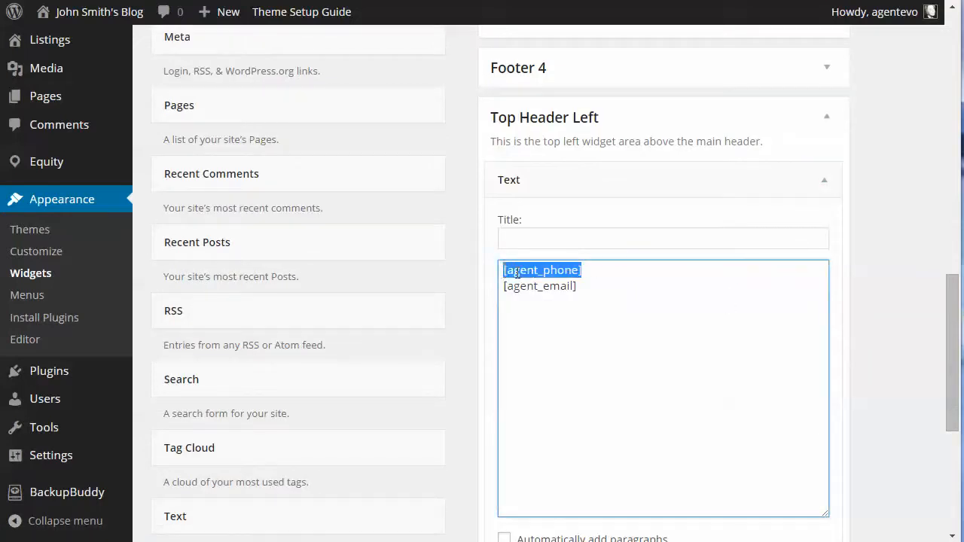
left_click(514, 271)
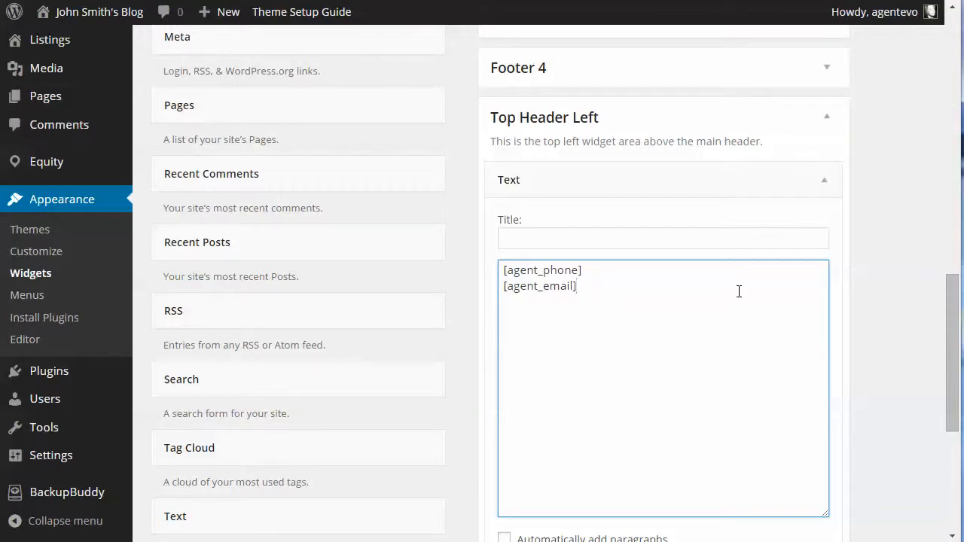
View the site's home page from the header contact details down the page, and return to the Widgets page
scroll(738, 291, "down", 2)
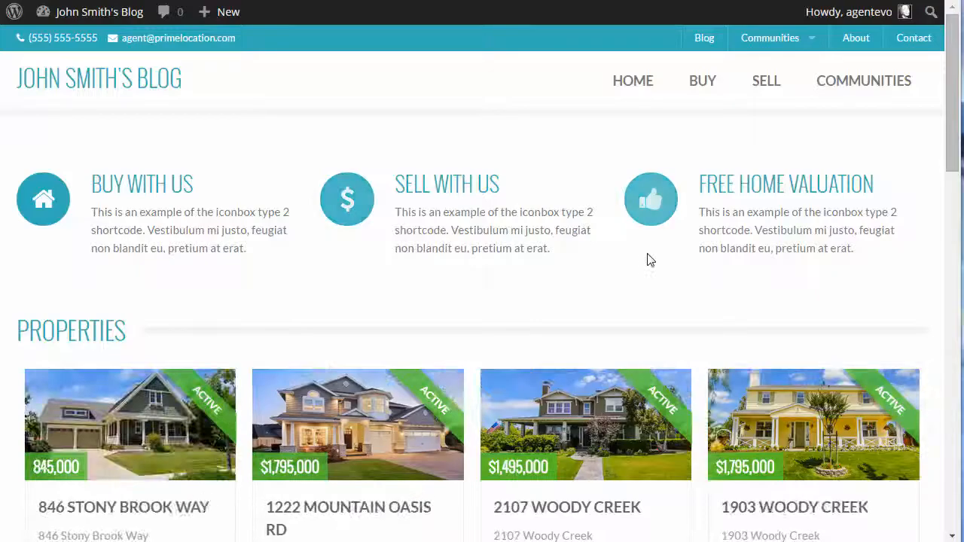
scroll(645, 258, "down", 15)
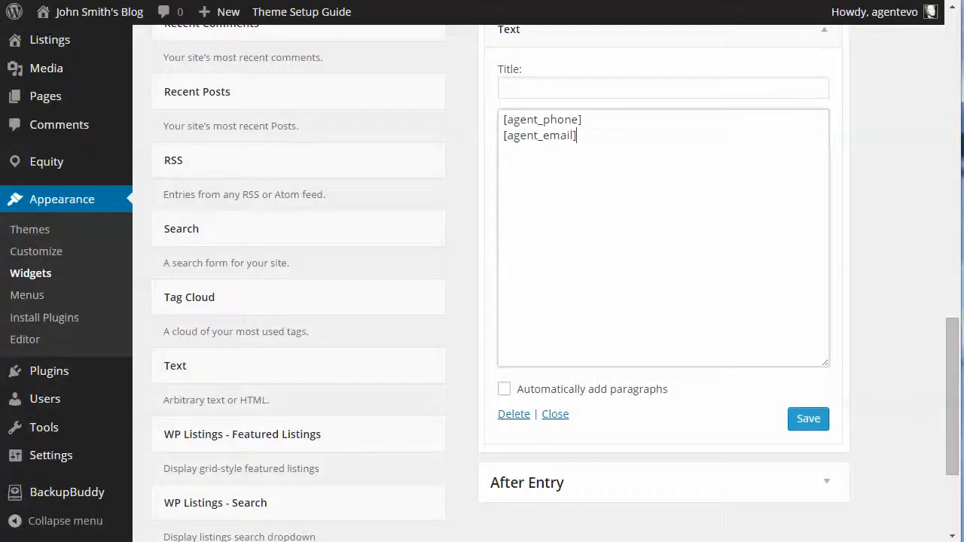
scroll(791, 271, "down", 3)
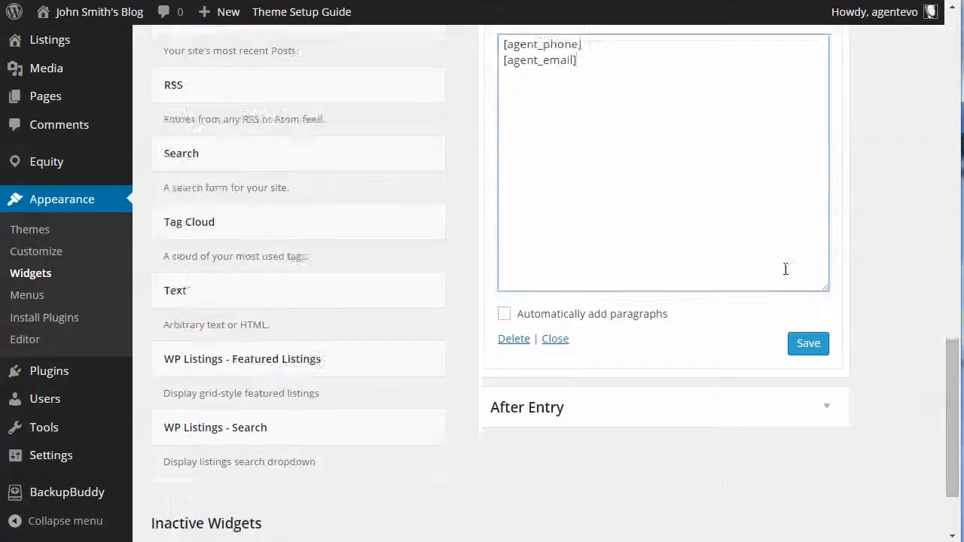
Expand the Footer 4 widget area and its Contact Us text widget
scroll(848, 274, "up", 9)
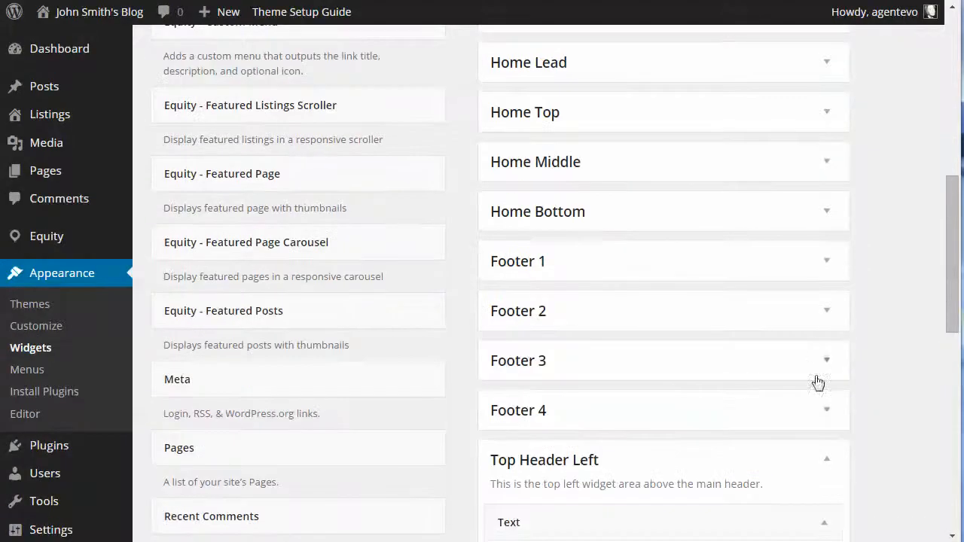
left_click(827, 411)
scroll(876, 361, "down", 4)
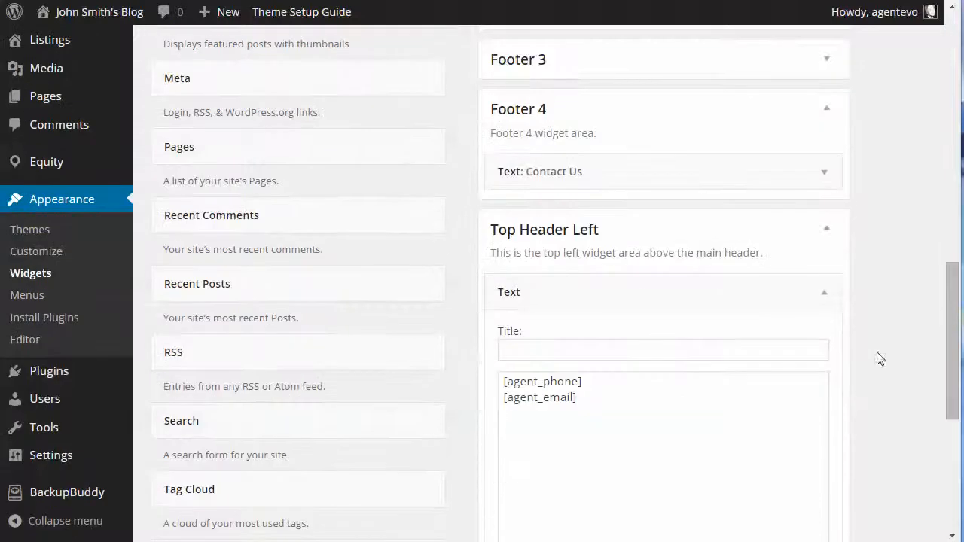
left_click(824, 175)
scroll(686, 304, "down", 2)
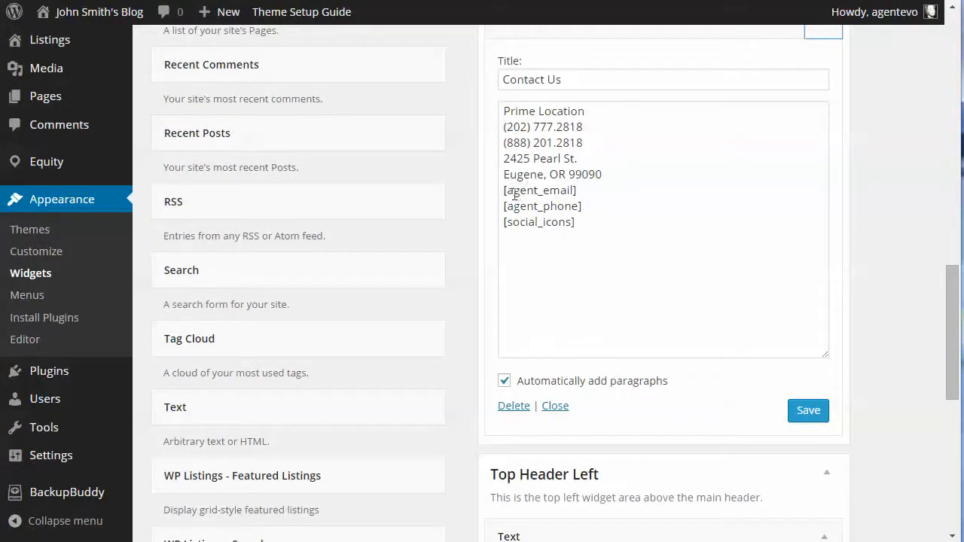
Examine the email, phone and social icons shortcodes in the Contact Us widget's text
left_click_drag(502, 190, 505, 229)
left_click(588, 225)
left_click(596, 229)
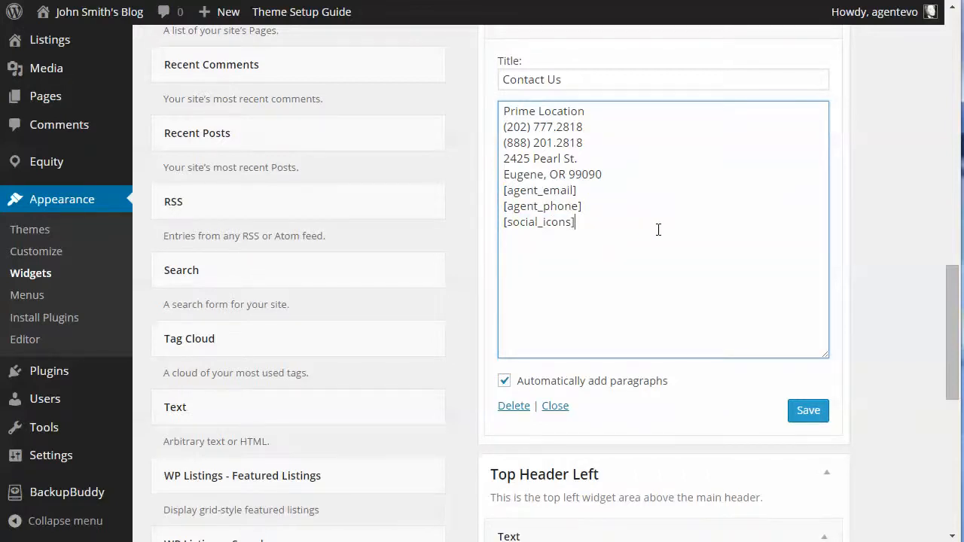
scroll(658, 230, "down", 1)
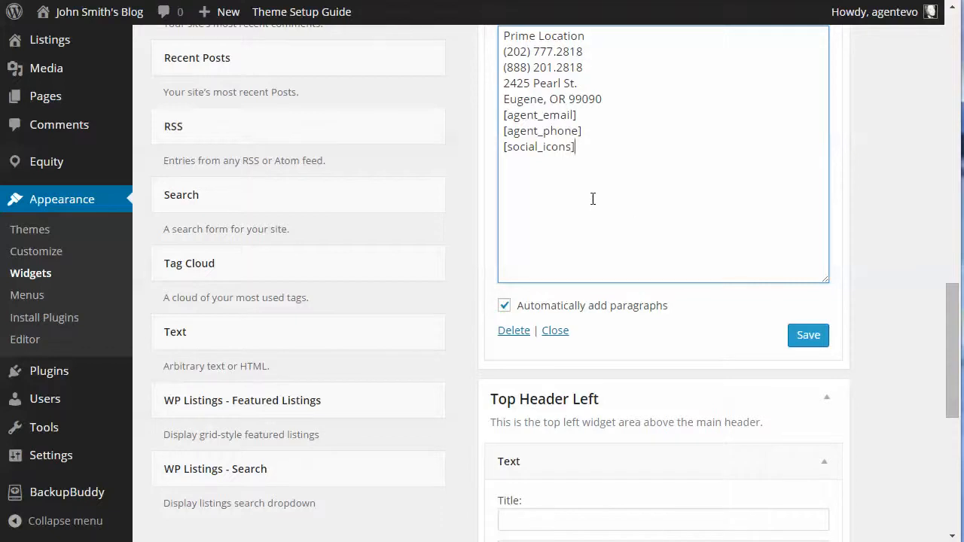
Open the Equity Theme Settings and go to the contact fields of the Agent Info section
mouse_move(38, 165)
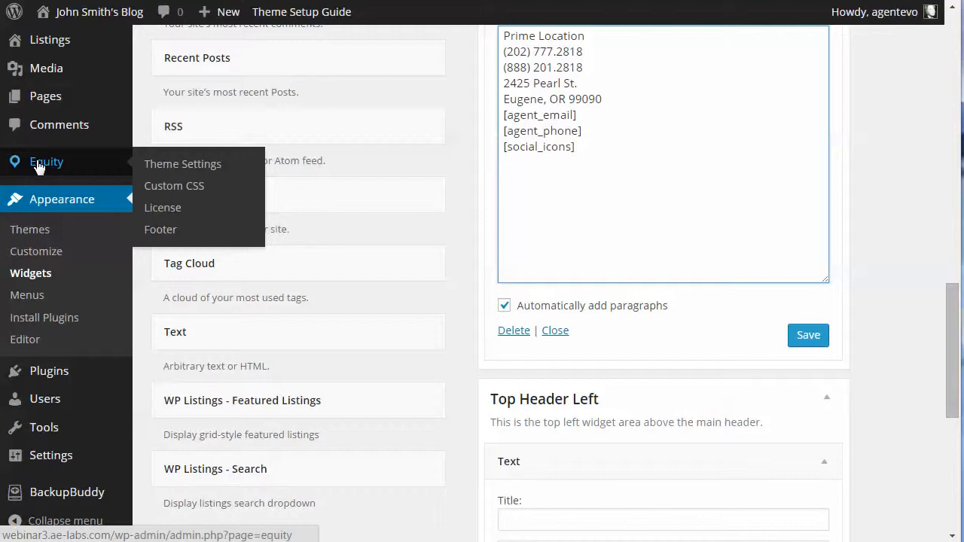
left_click(198, 172)
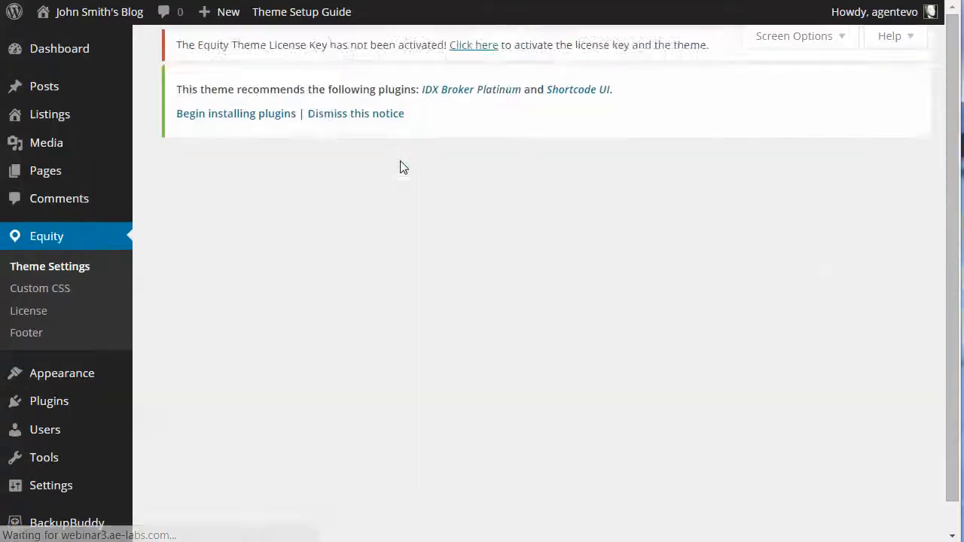
scroll(493, 279, "down", 7)
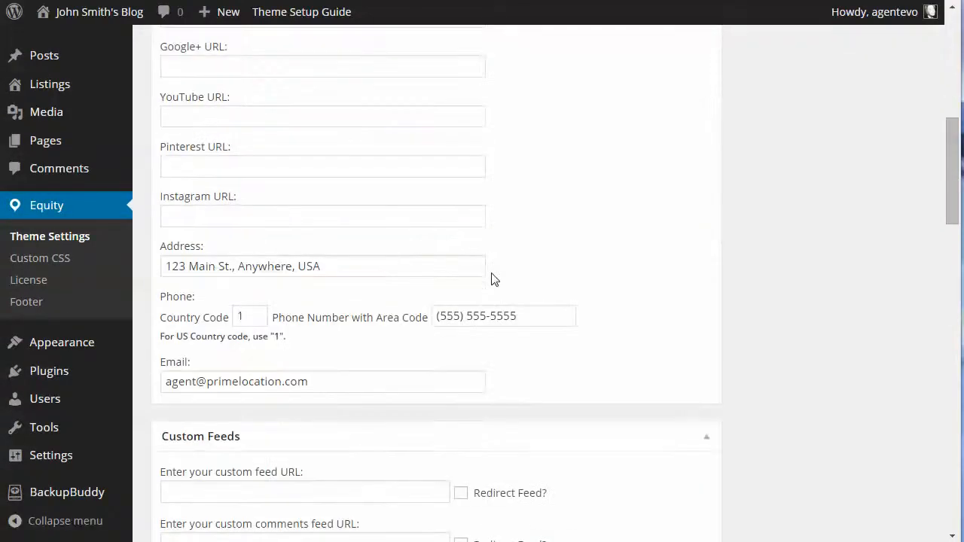
Examine the agent's email, country code, phone number and address fields in Agent Info
left_click_drag(317, 383, 140, 384)
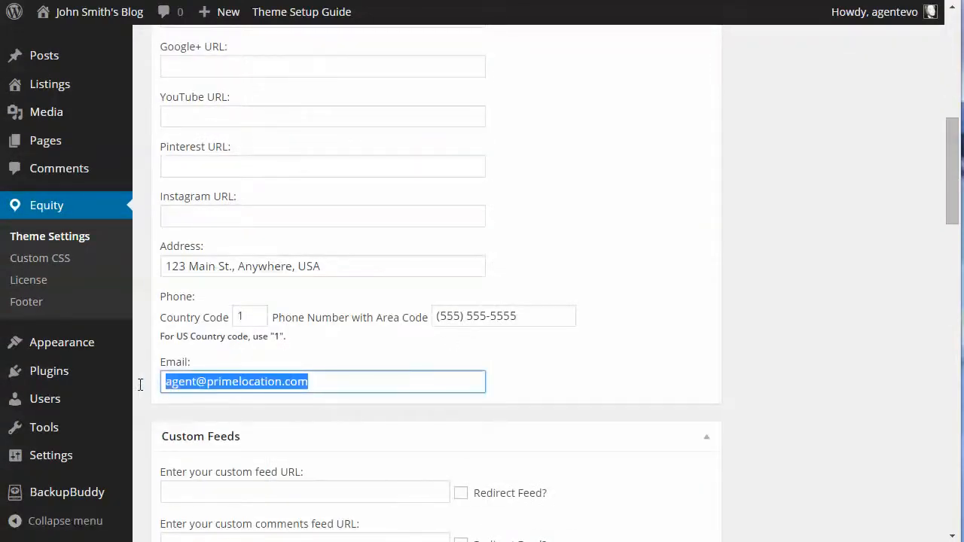
left_click(337, 377)
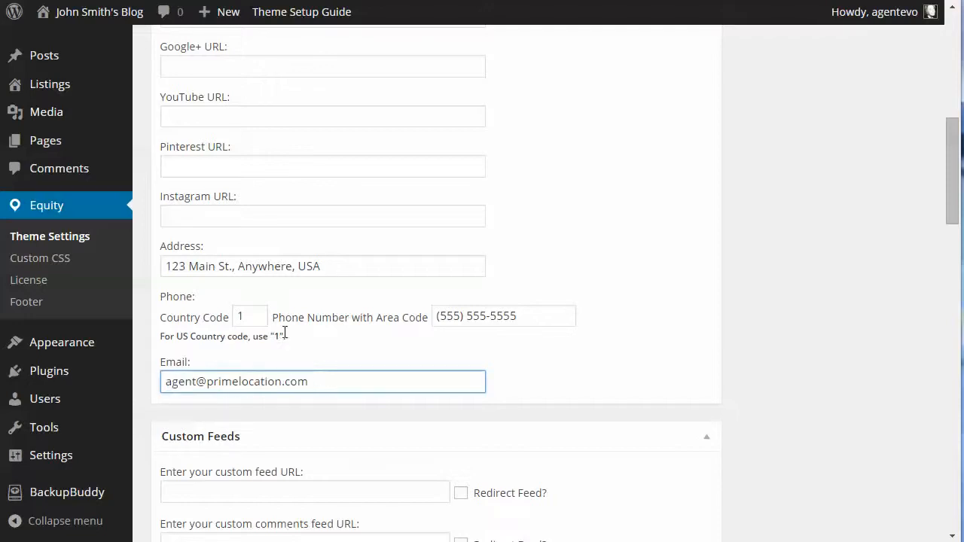
left_click_drag(260, 313, 214, 319)
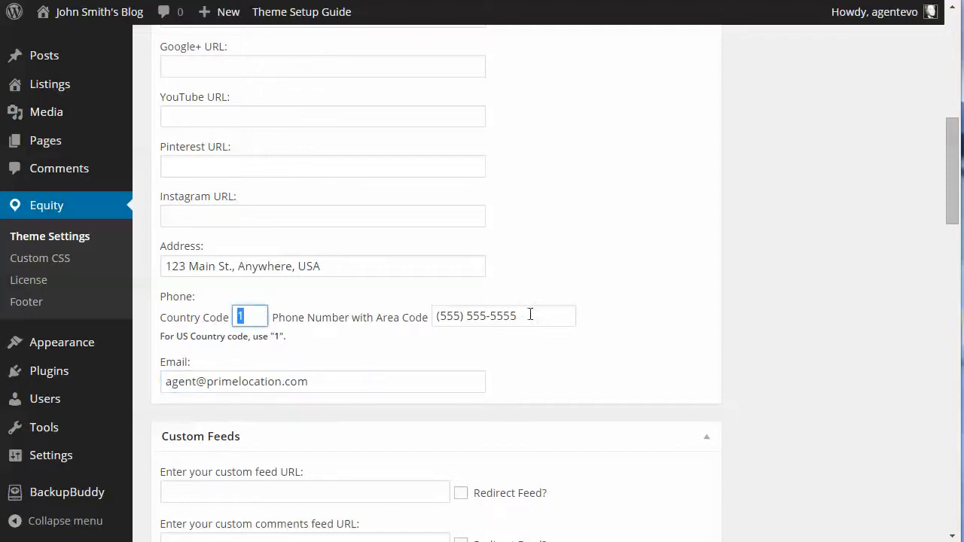
left_click_drag(530, 314, 416, 325)
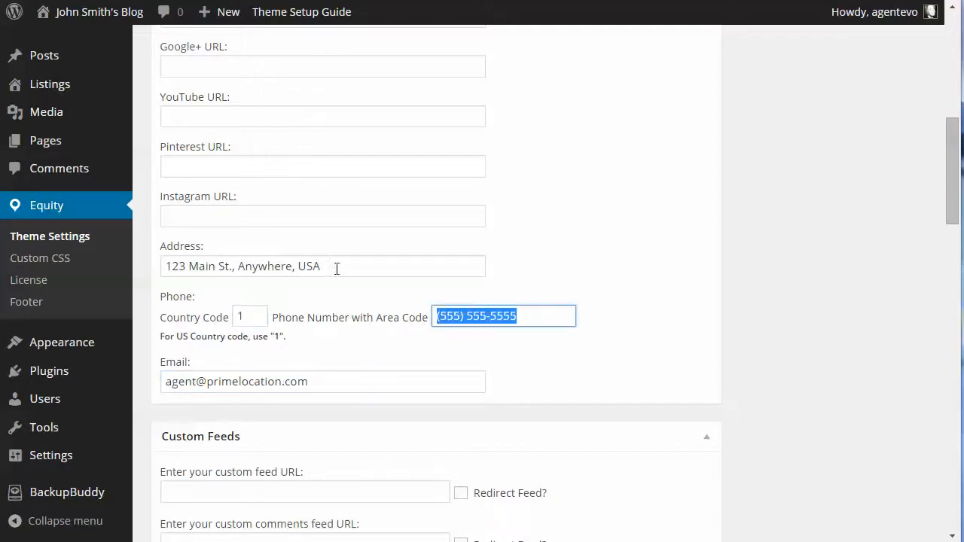
left_click_drag(337, 269, 164, 267)
scroll(166, 271, "down", 1)
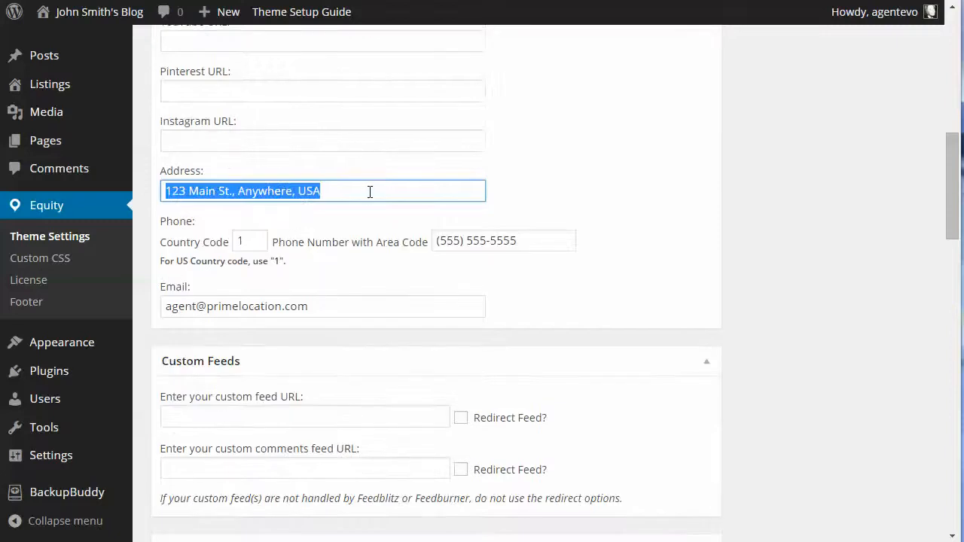
left_click(406, 191)
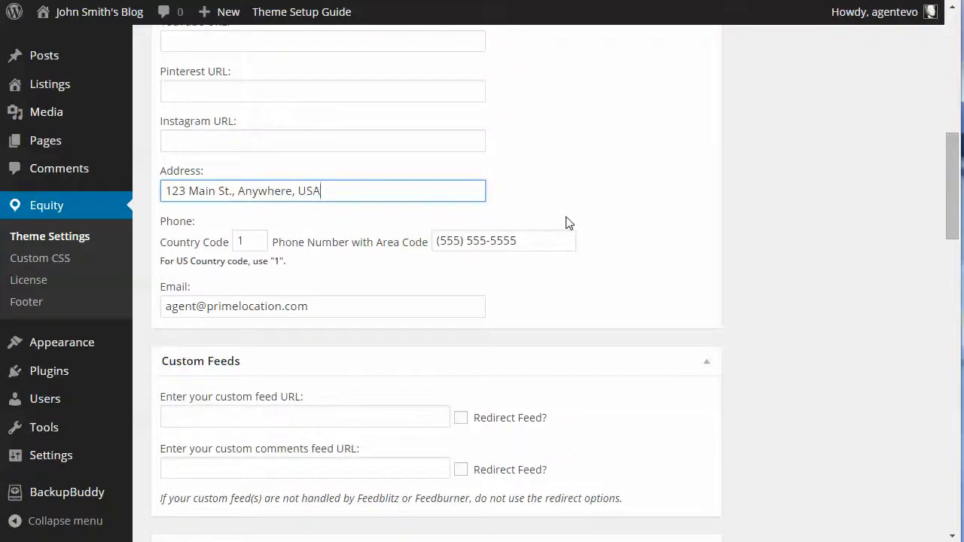
Examine the Facebook, Twitter and LinkedIn URL fields in the Agent Info section
scroll(568, 223, "up", 4)
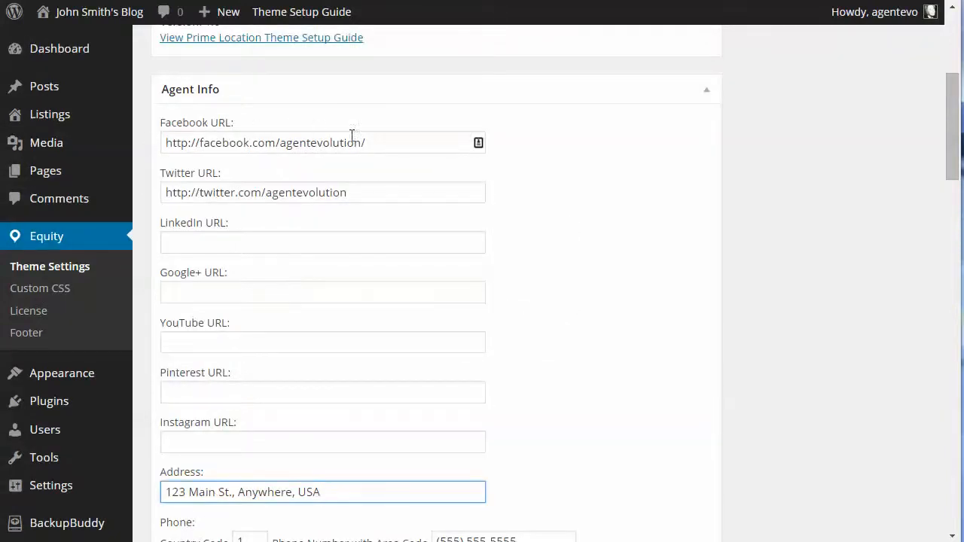
left_click(376, 144)
left_click(368, 191)
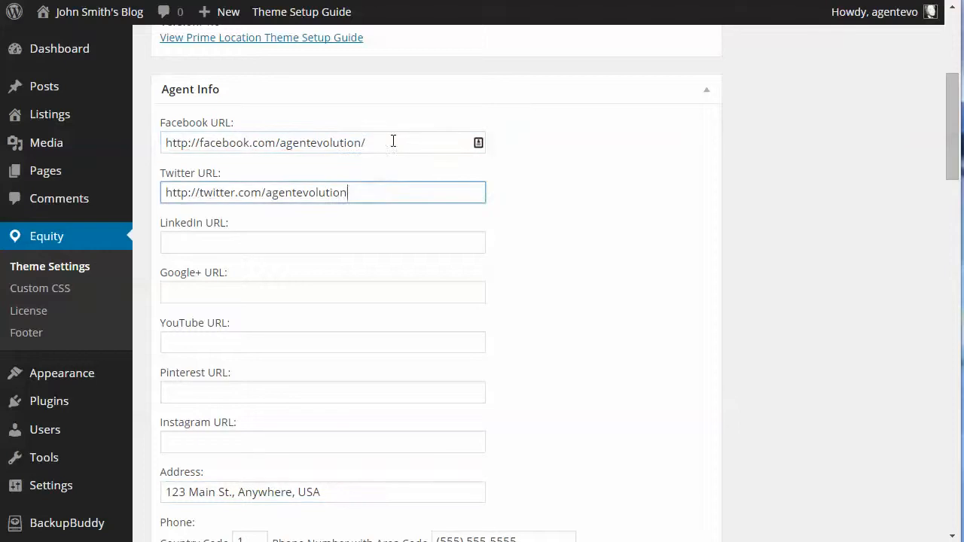
left_click(392, 141)
left_click_drag(393, 141, 158, 149)
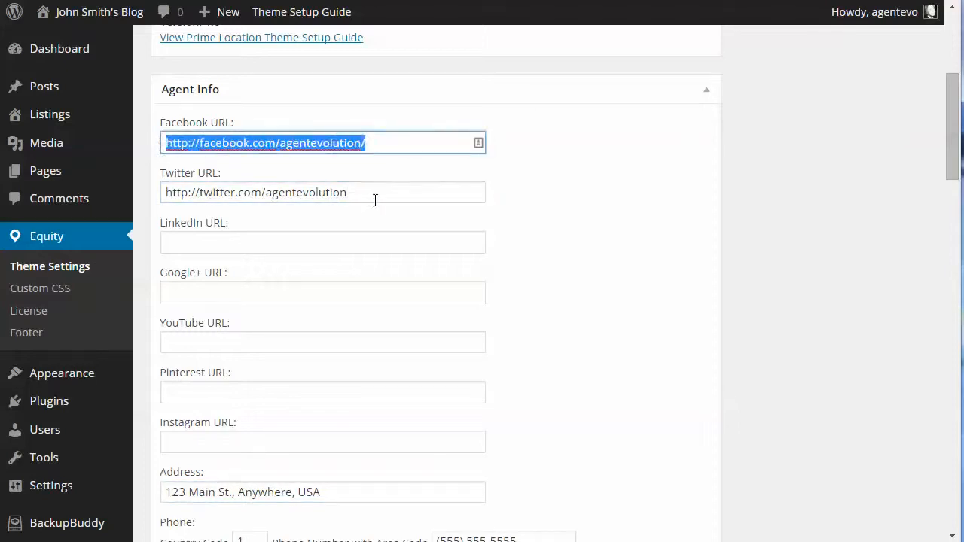
left_click_drag(347, 193, 146, 192)
left_click(173, 243)
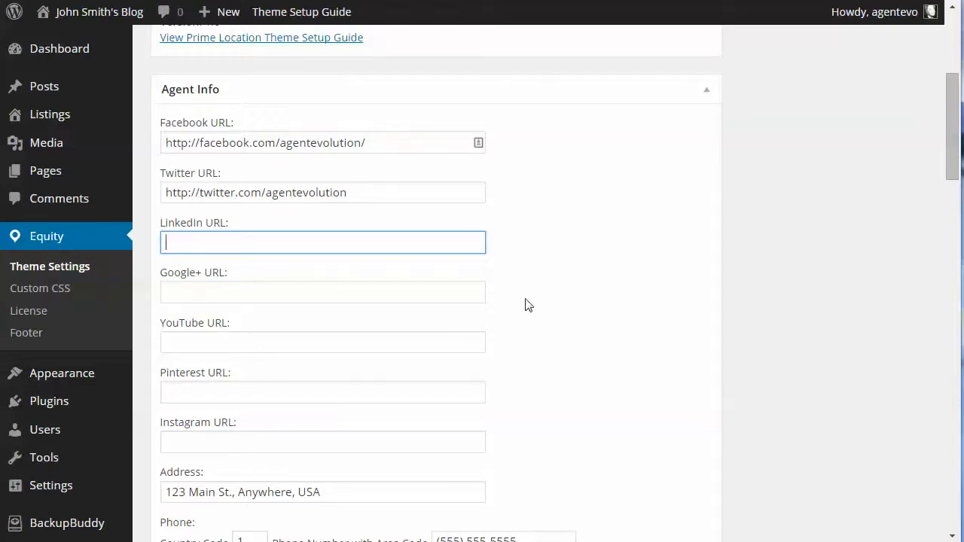
left_click(356, 192)
left_click_drag(356, 192, 149, 193)
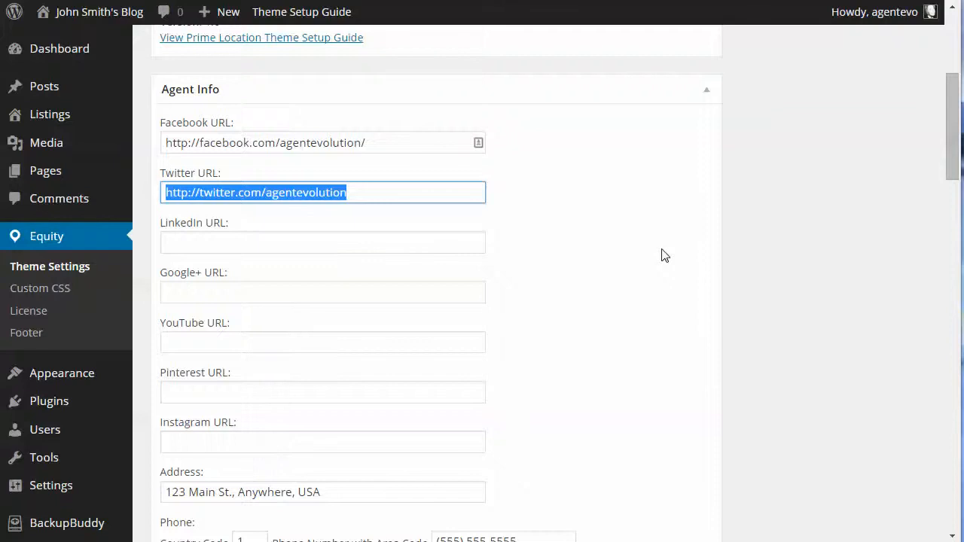
Look through the remaining theme settings down to the save option at the end of the page
scroll(661, 256, "down", 12)
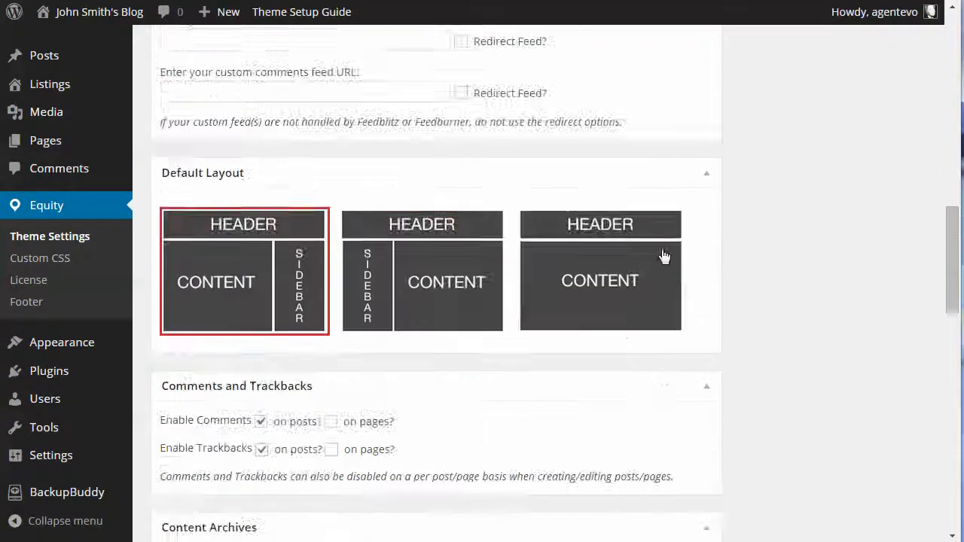
scroll(662, 249, "down", 10)
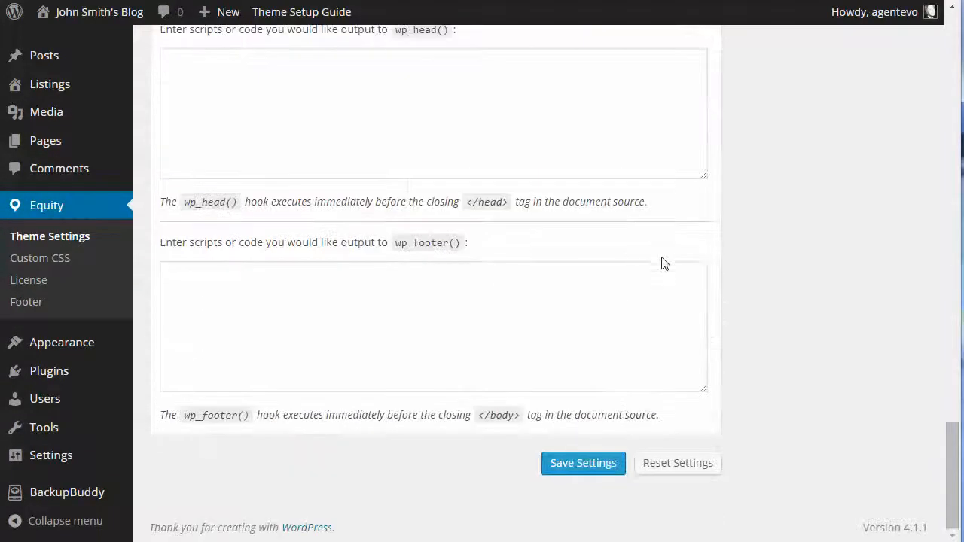
left_click(581, 462)
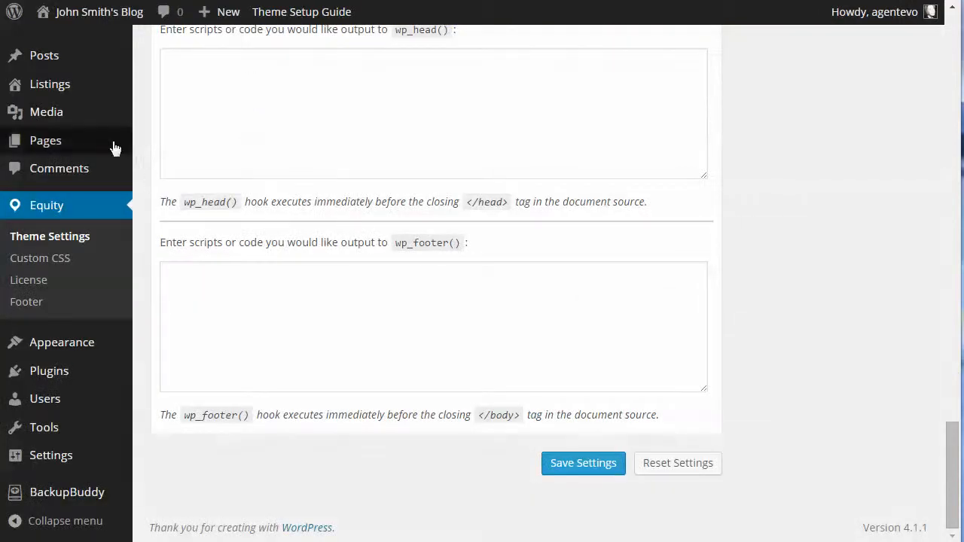
Open the theme Customizer, expand the Site Title & Tagline section, and select the site title text
mouse_move(114, 147)
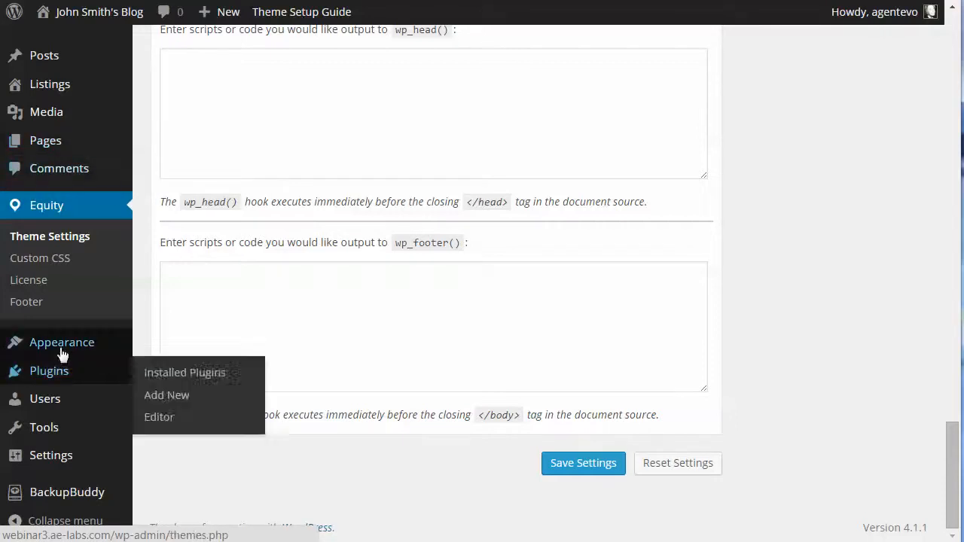
mouse_move(17, 347)
left_click(170, 367)
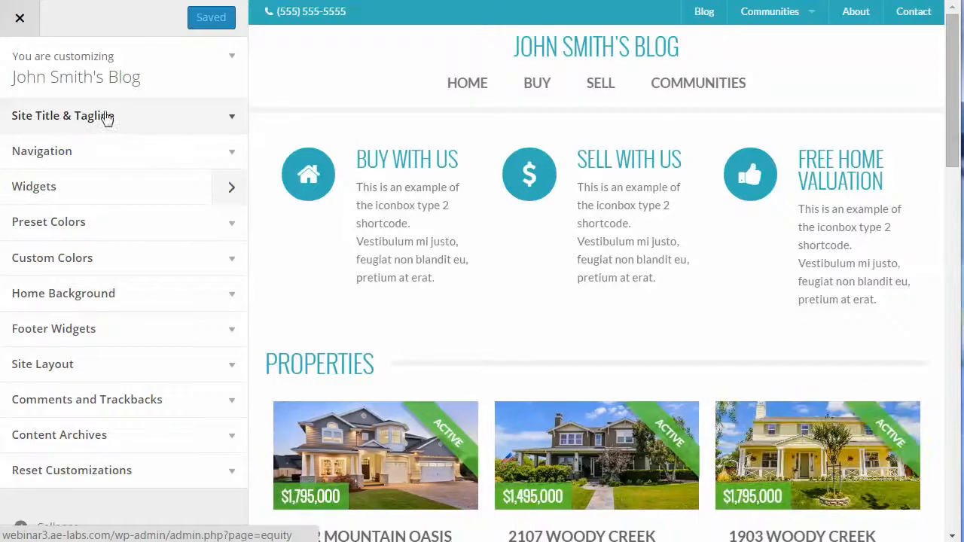
left_click(234, 121)
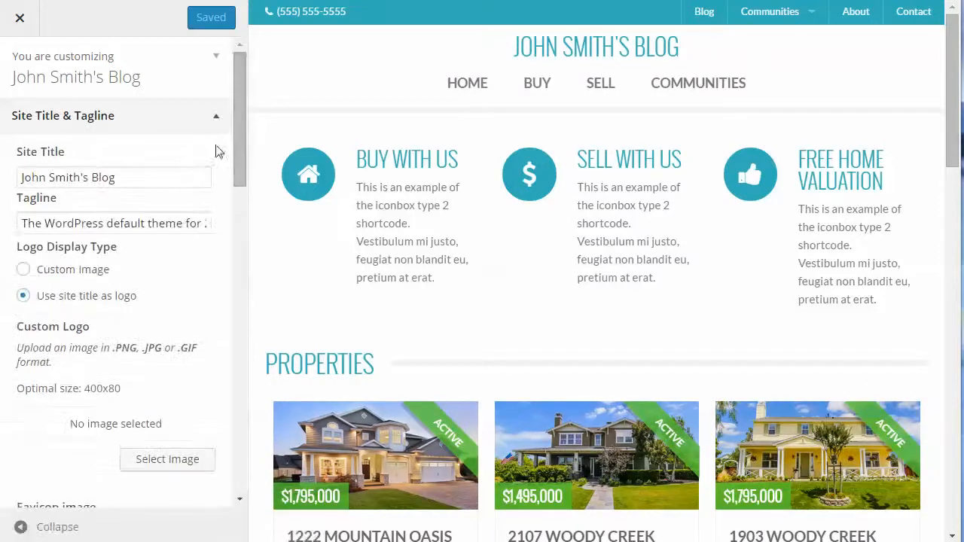
left_click_drag(138, 180, 17, 176)
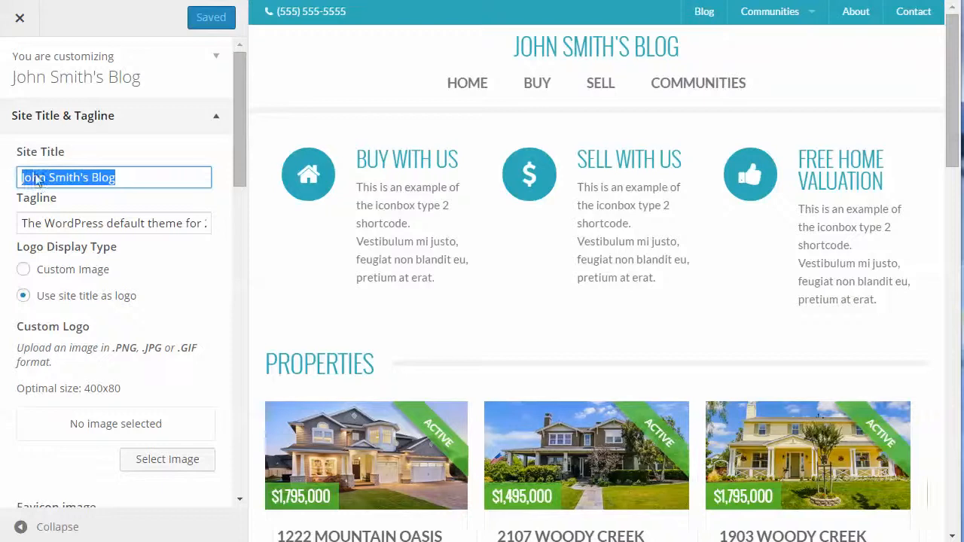
Examine the site title text and the tagline field in the Site Title & Tagline section
left_click(122, 176)
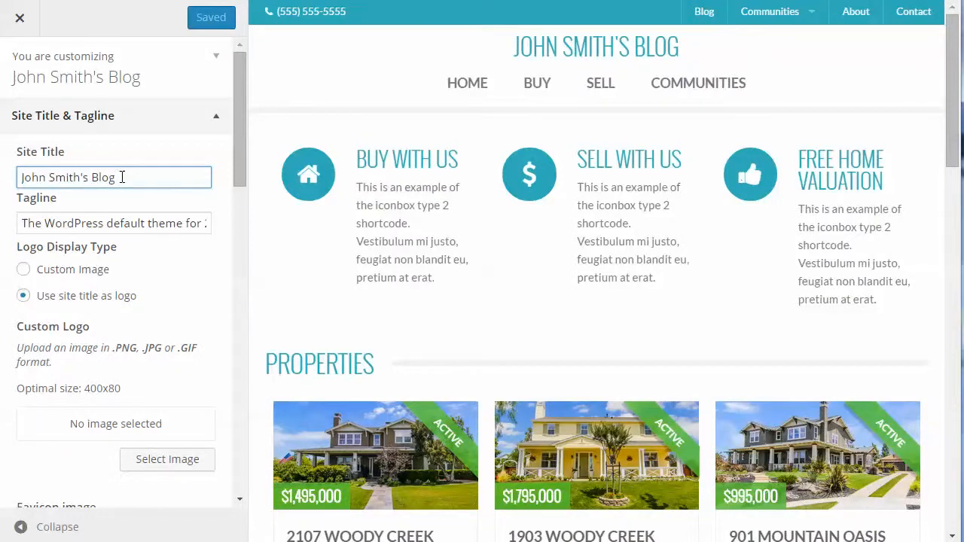
left_click_drag(116, 177, 42, 175)
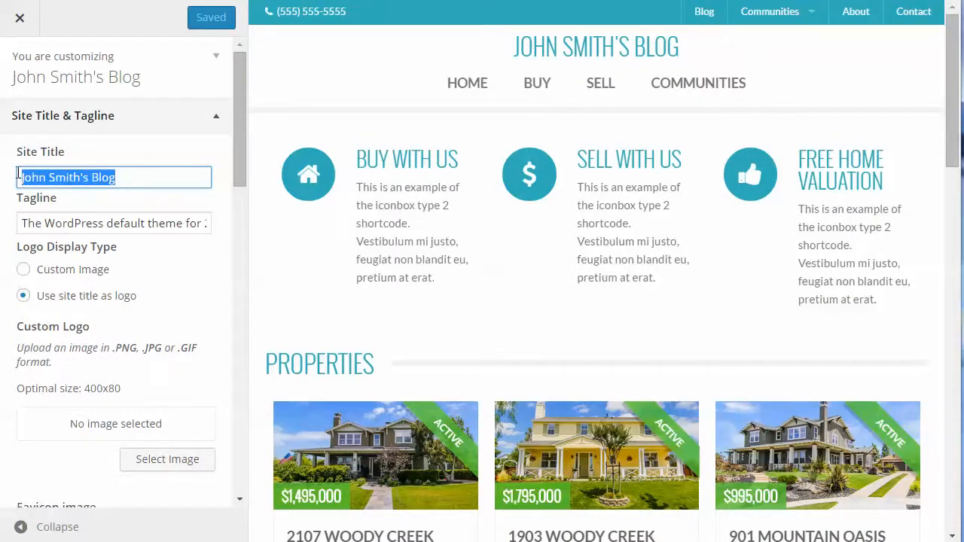
left_click(118, 177)
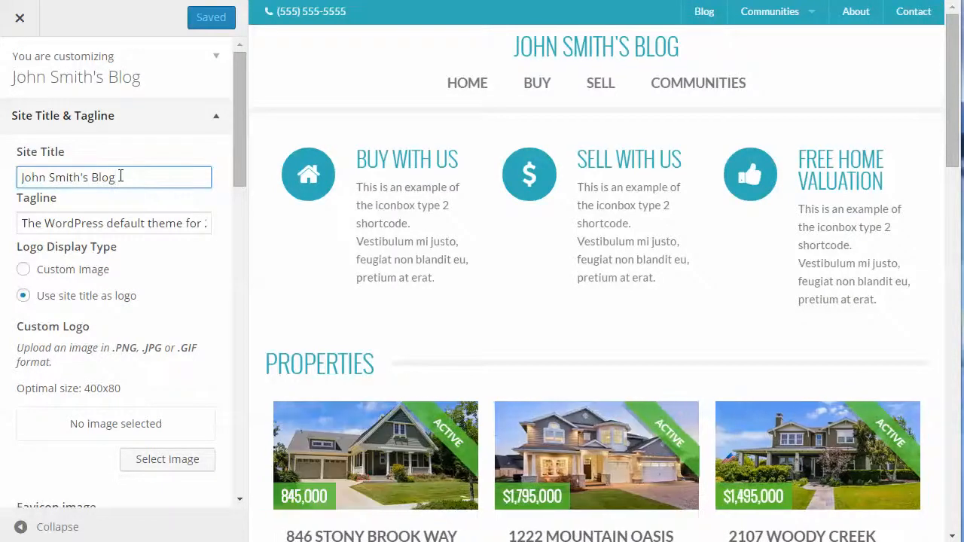
left_click(128, 222)
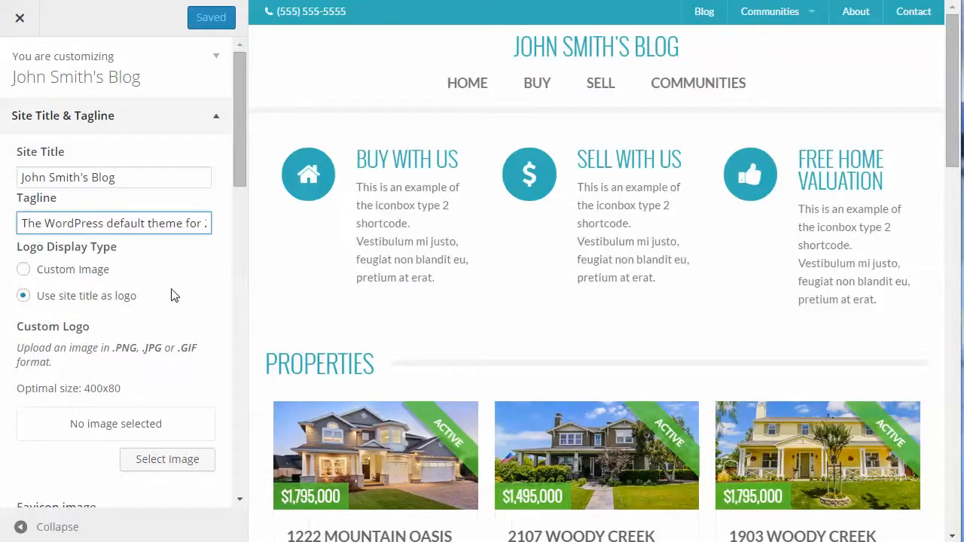
Set the logo display type to Custom Image and choose turnKeyLogo_482.png from the media library as the custom logo
left_click(23, 271)
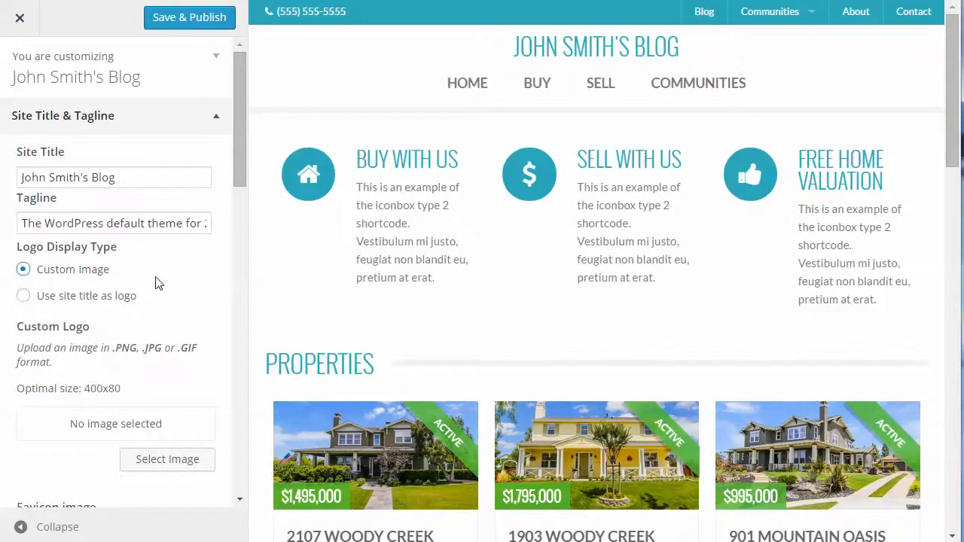
scroll(158, 283, "down", 2)
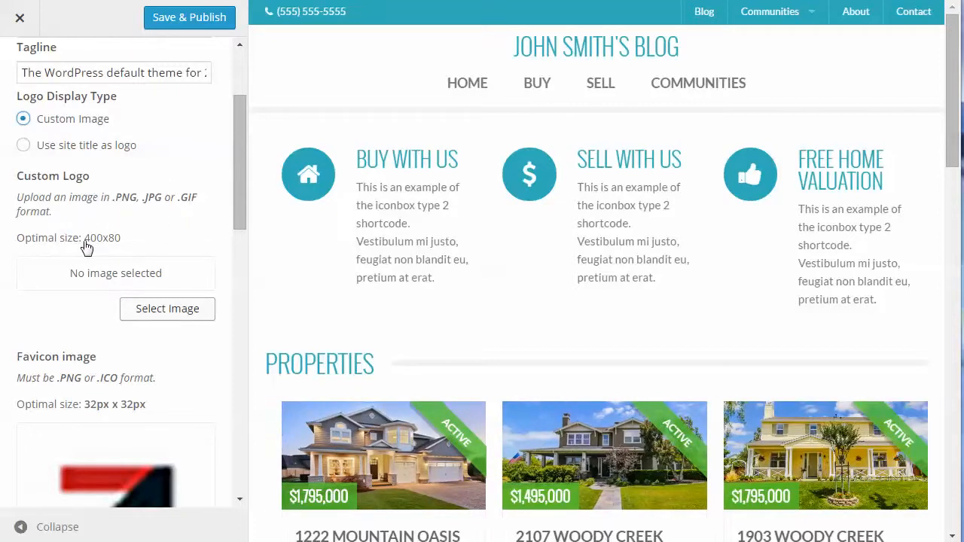
left_click(166, 310)
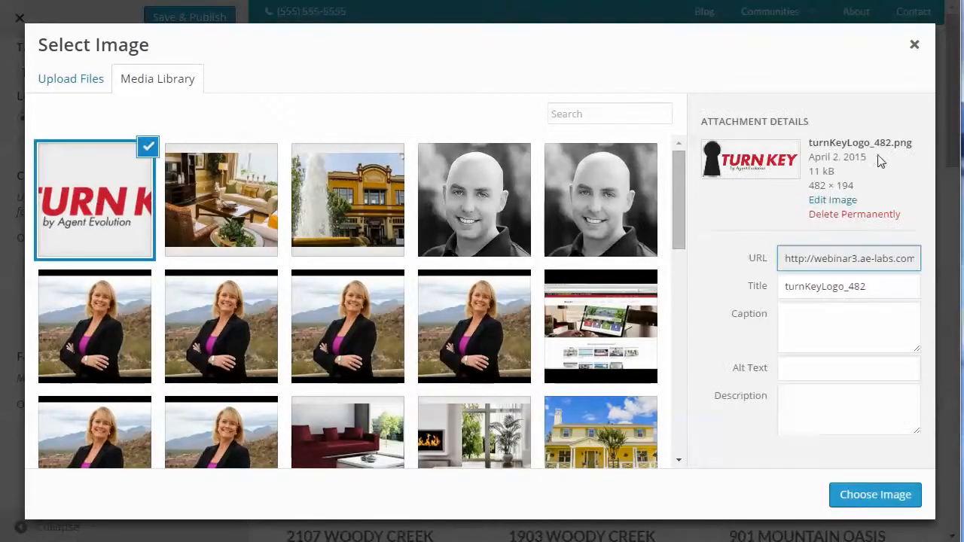
left_click(877, 497)
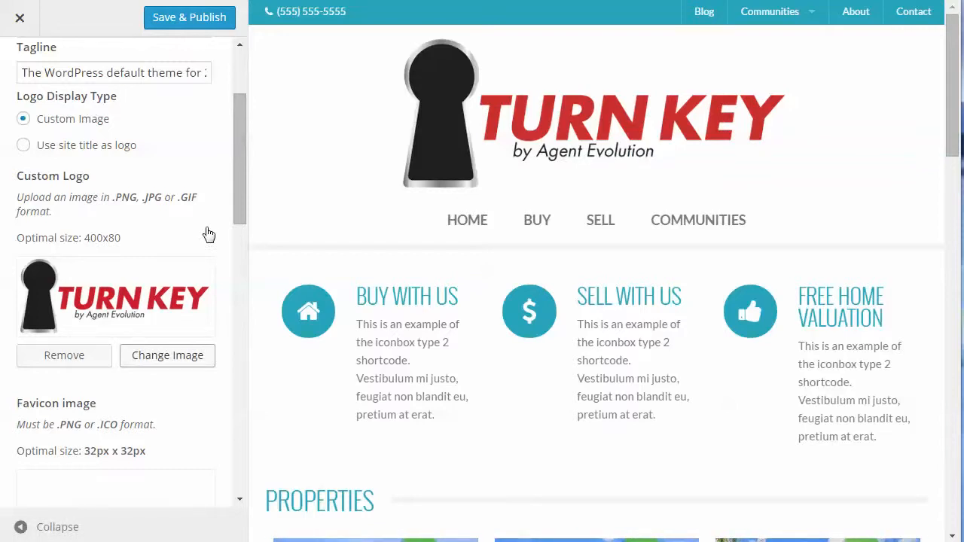
Remove the custom logo image and review the favicon and Apple Touch Icon settings
left_click(68, 356)
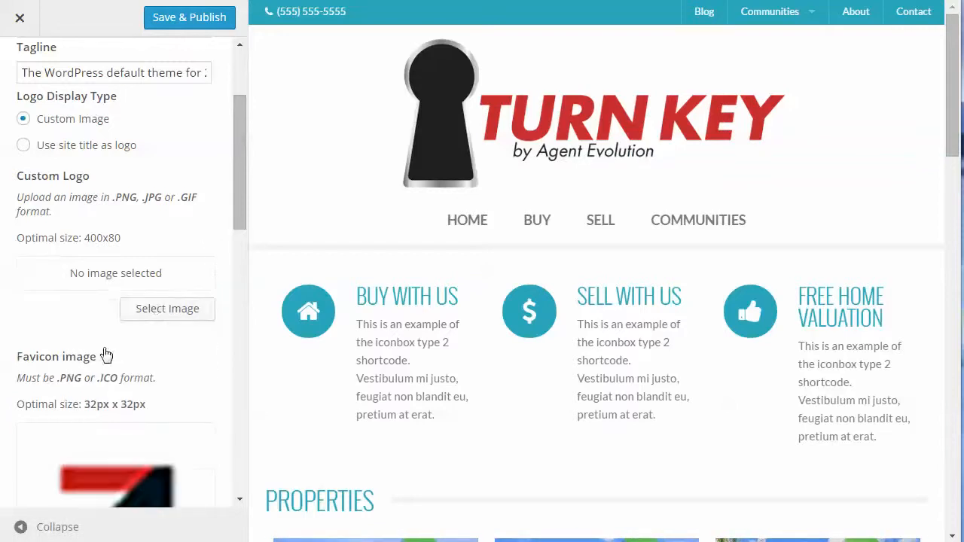
left_click_drag(237, 211, 235, 274)
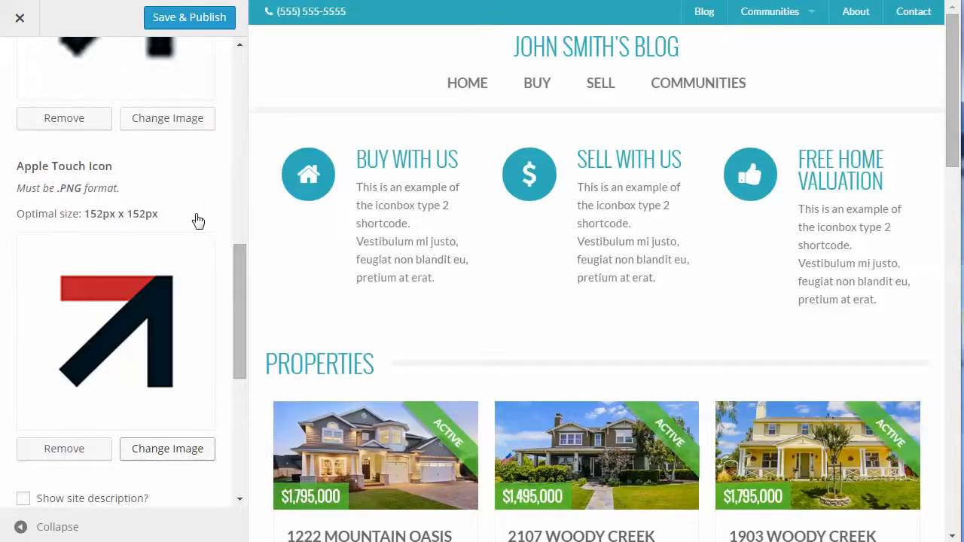
scroll(197, 219, "down", 3)
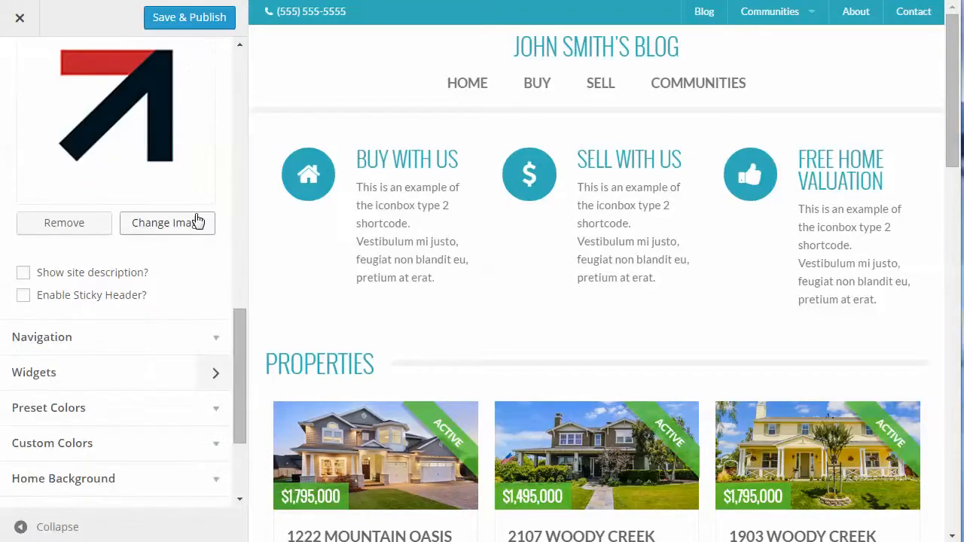
Turn on the site description to preview the tagline beneath the site title, and turn it off again
scroll(198, 220, "down", 1)
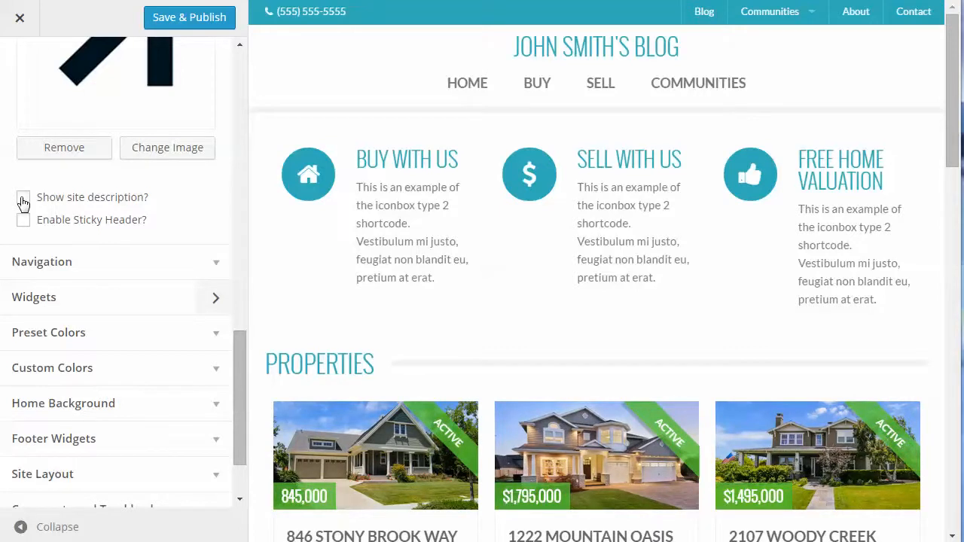
left_click(23, 199)
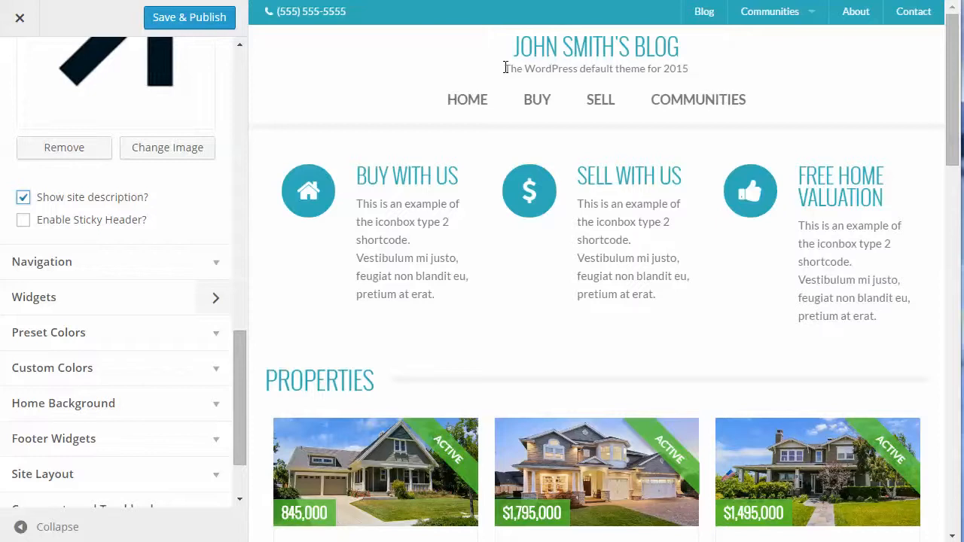
left_click_drag(504, 68, 726, 72)
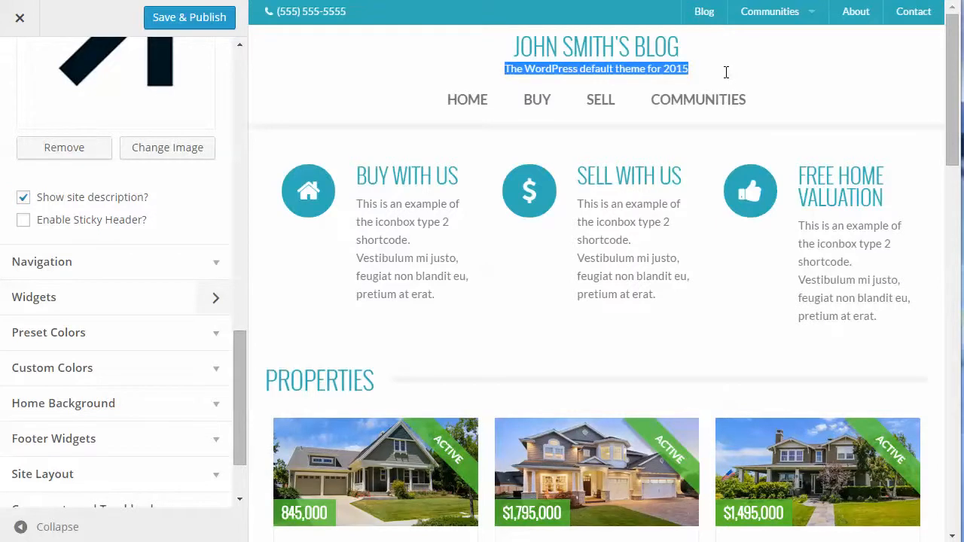
left_click(24, 198)
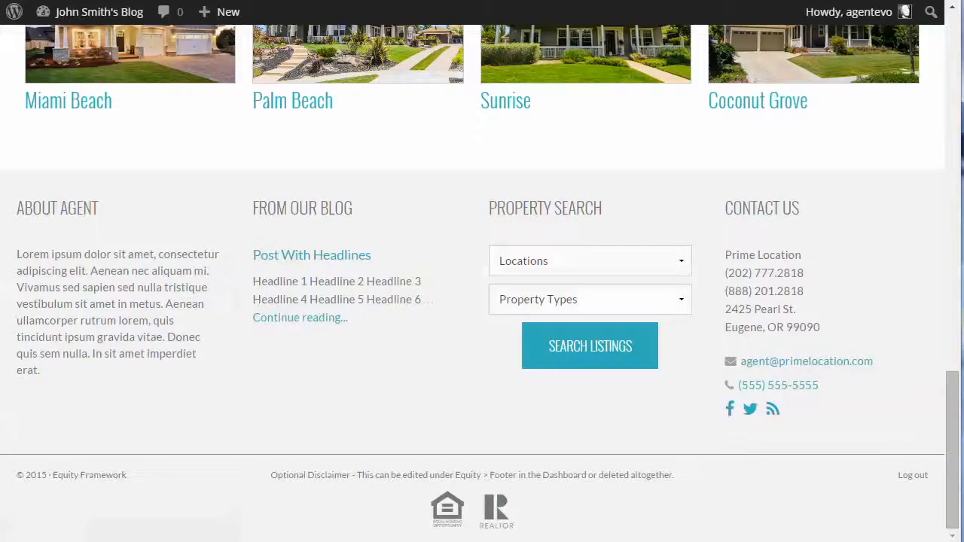
Look over the header and home page content on the live site
scroll(400, 197, "up", 20)
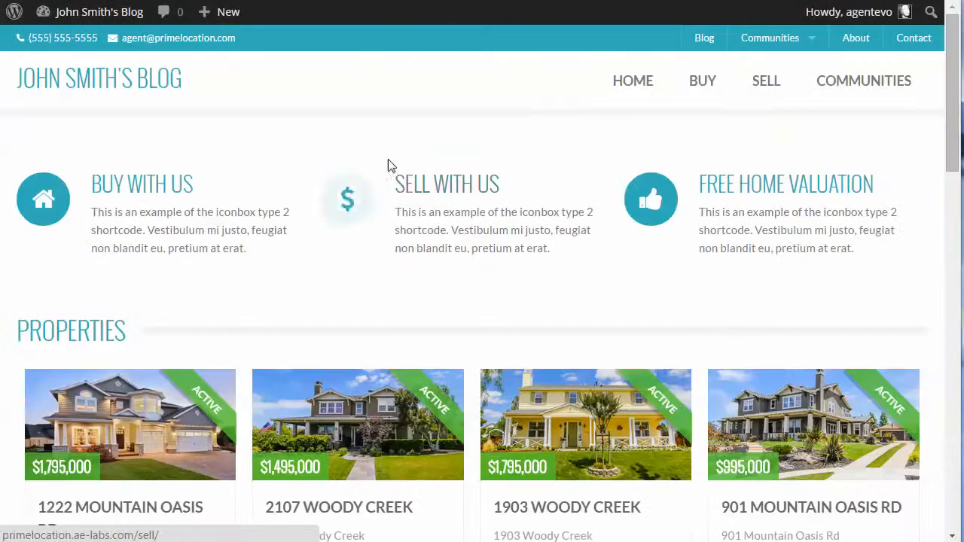
scroll(305, 144, "down", 2)
scroll(308, 143, "up", 2)
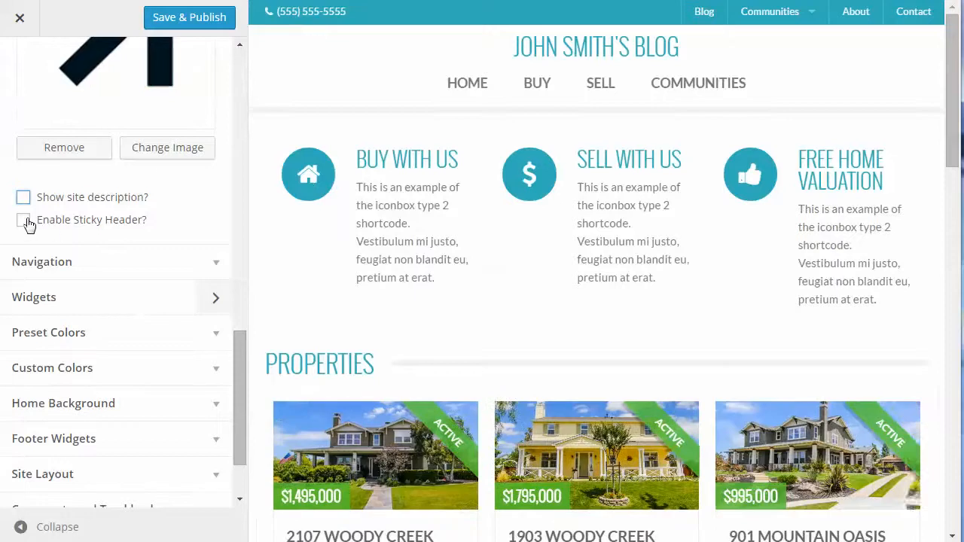
Enable the sticky header and check how it behaves as the home page preview moves
left_click(23, 220)
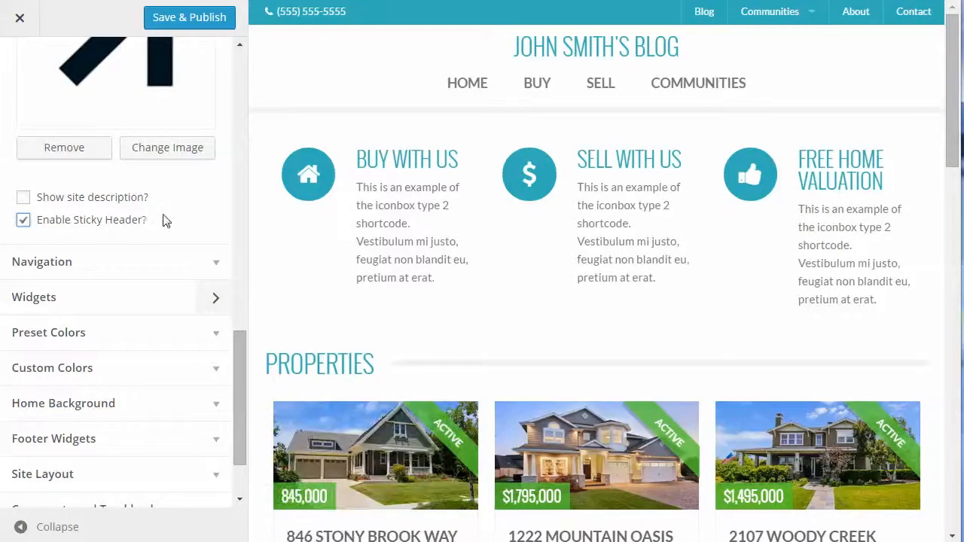
scroll(167, 220, "down", 1)
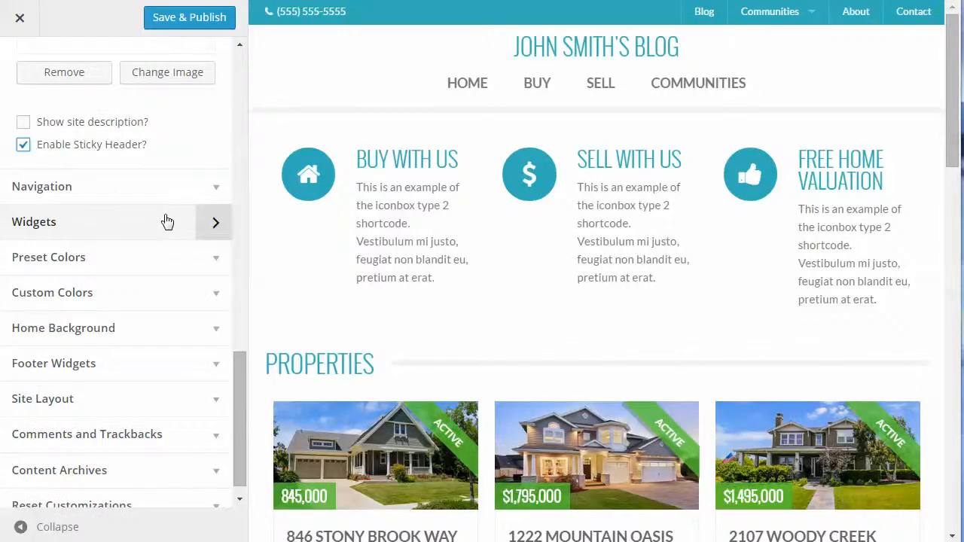
scroll(439, 140, "down", 3)
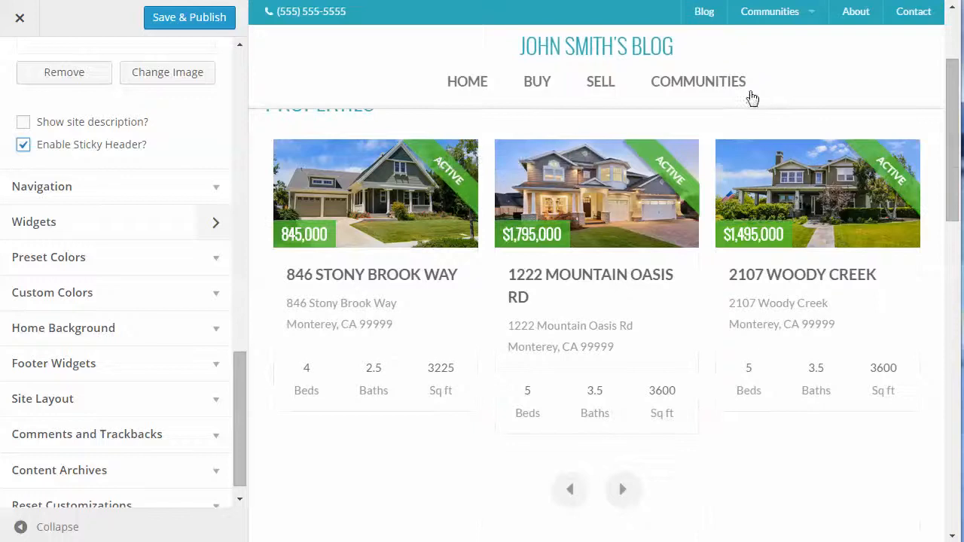
scroll(768, 97, "down", 3)
scroll(769, 98, "up", 3)
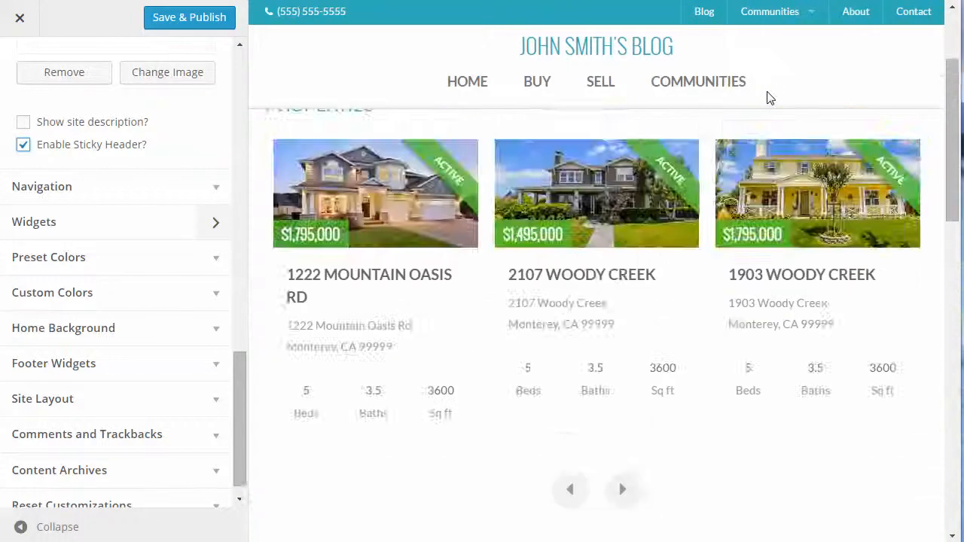
scroll(770, 98, "down", 3)
scroll(770, 98, "up", 3)
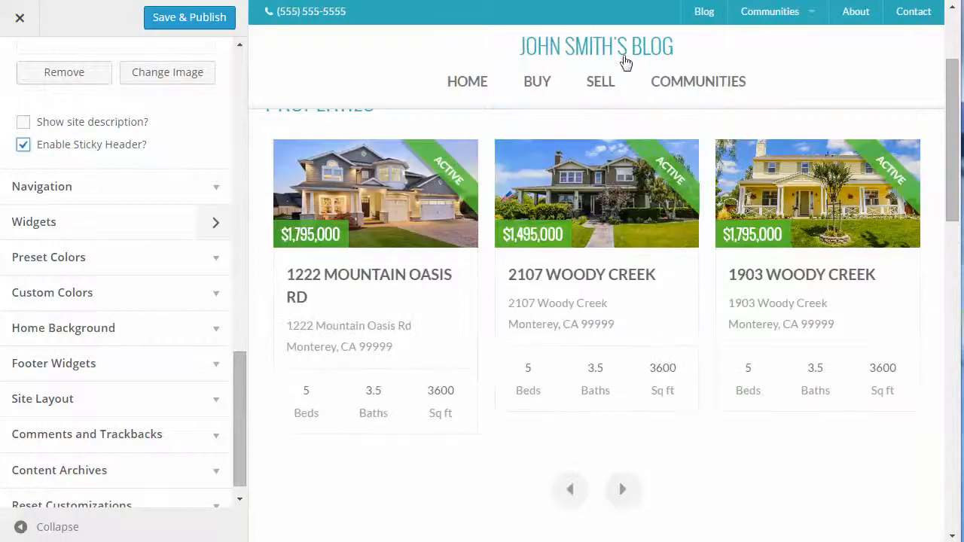
scroll(788, 102, "down", 3)
scroll(788, 101, "up", 3)
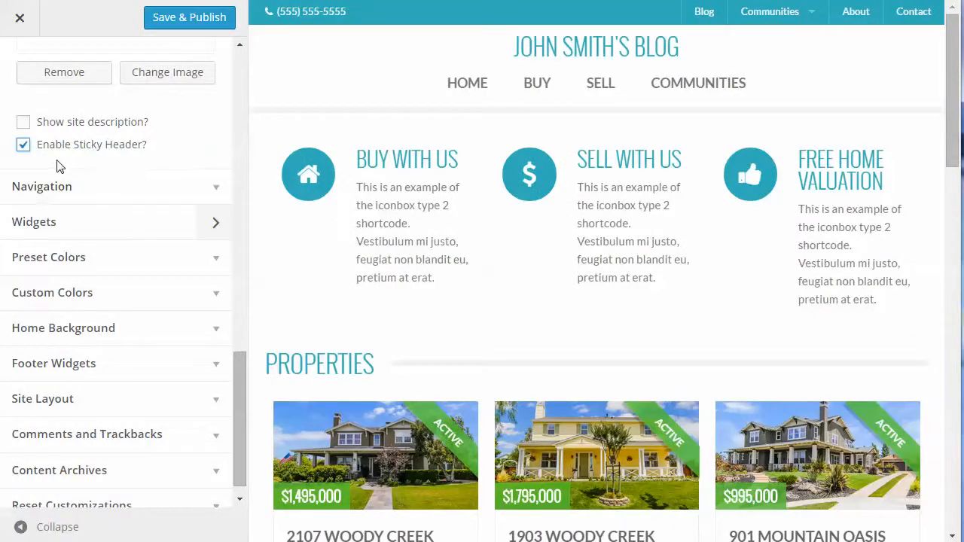
In the Navigation section, assign the Header Right menu to the Header Right location
left_click(216, 190)
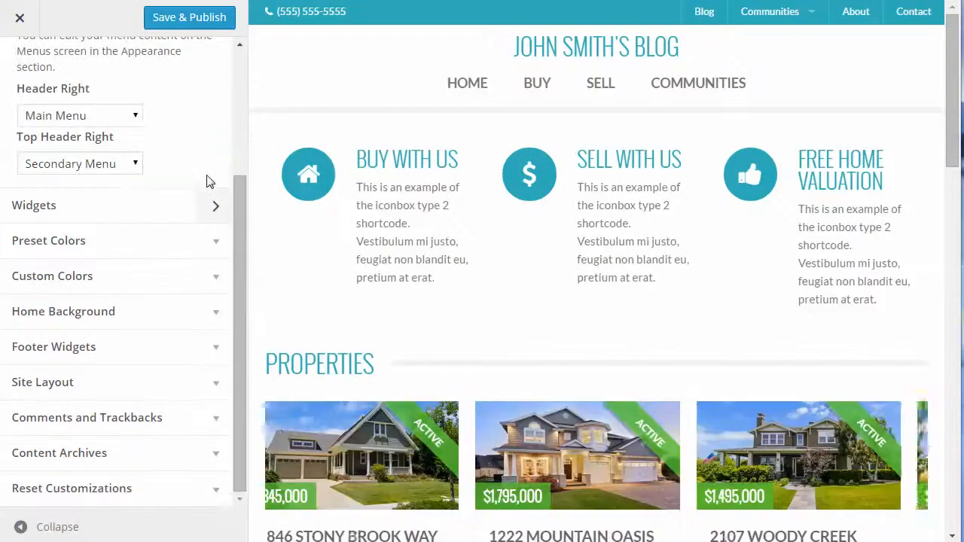
scroll(198, 163, "up", 2)
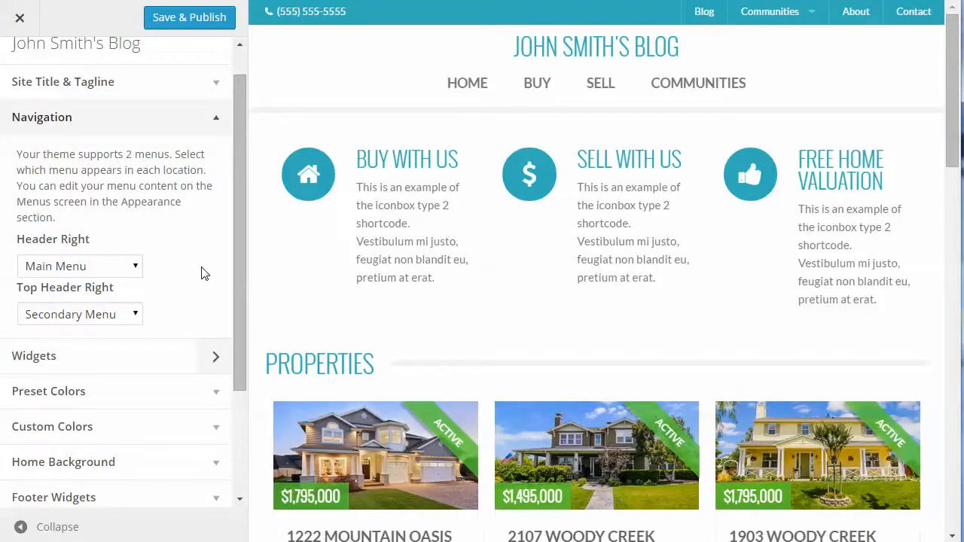
left_click(113, 265)
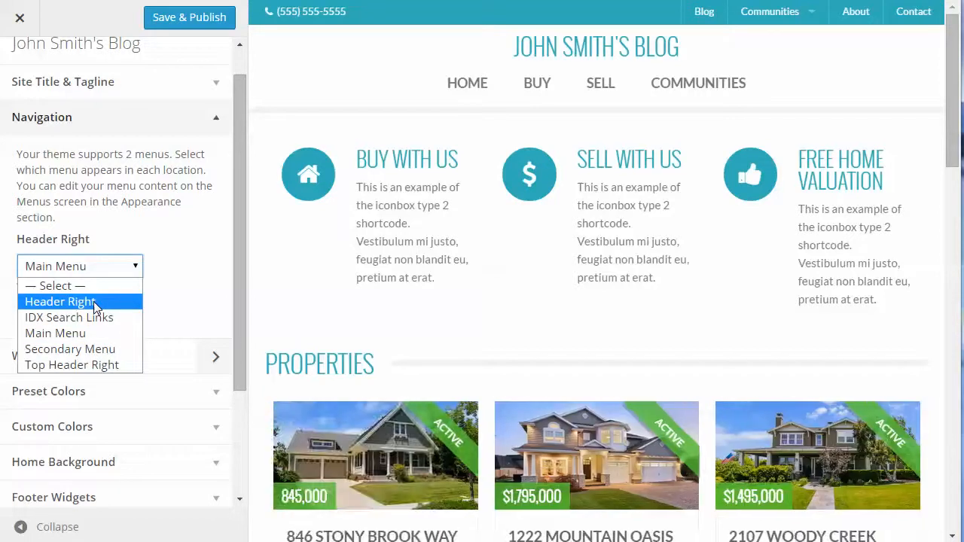
left_click(94, 303)
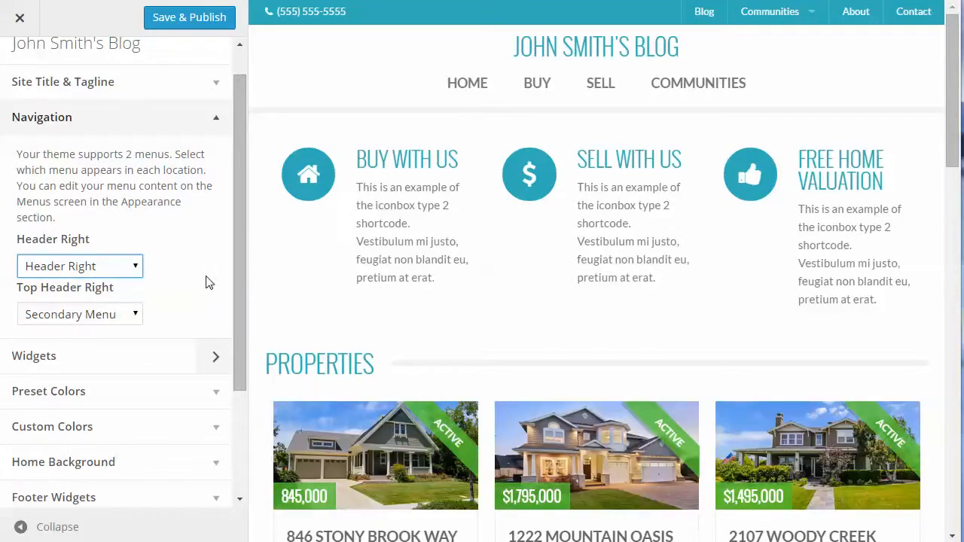
Examine the Widgets section and its Home Lead area, and return to the main list of customization sections
scroll(213, 276, "down", 1)
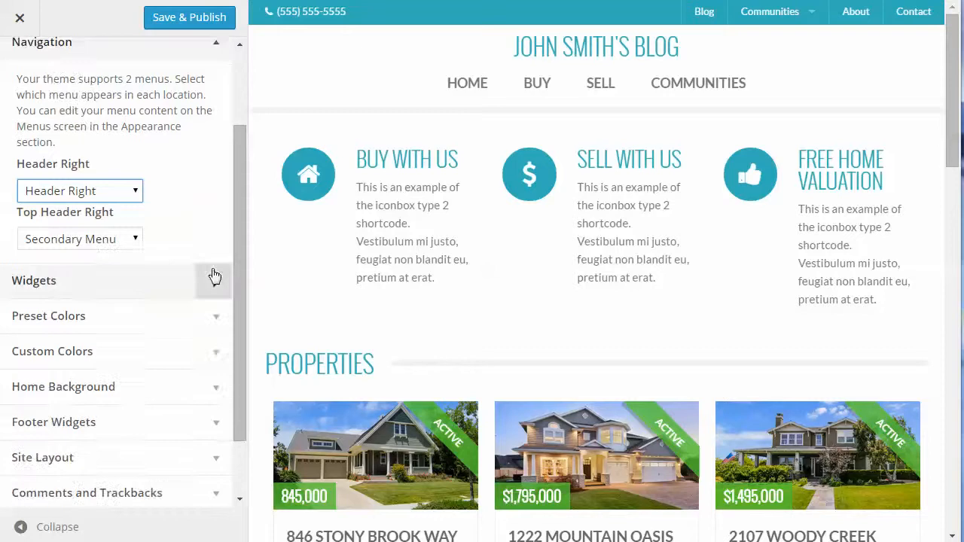
left_click(218, 282)
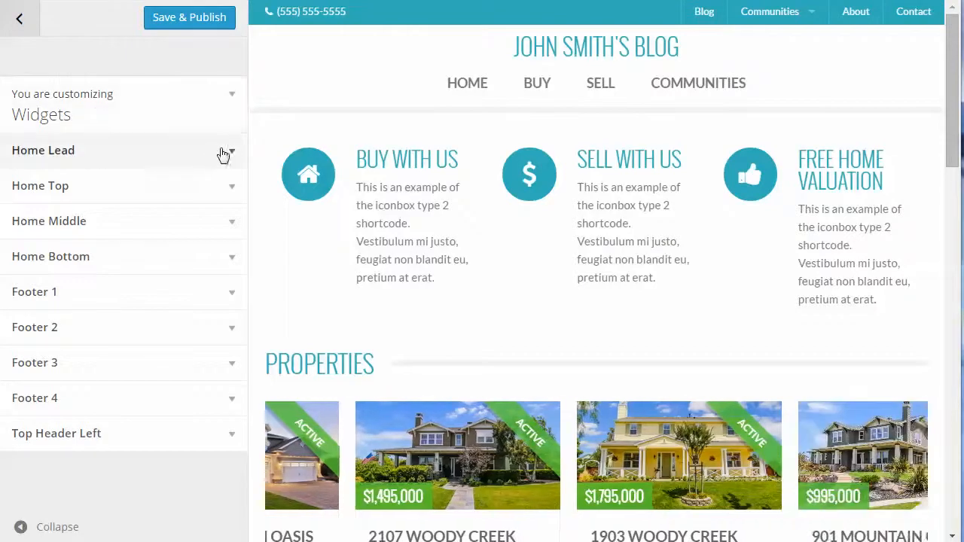
left_click(228, 155)
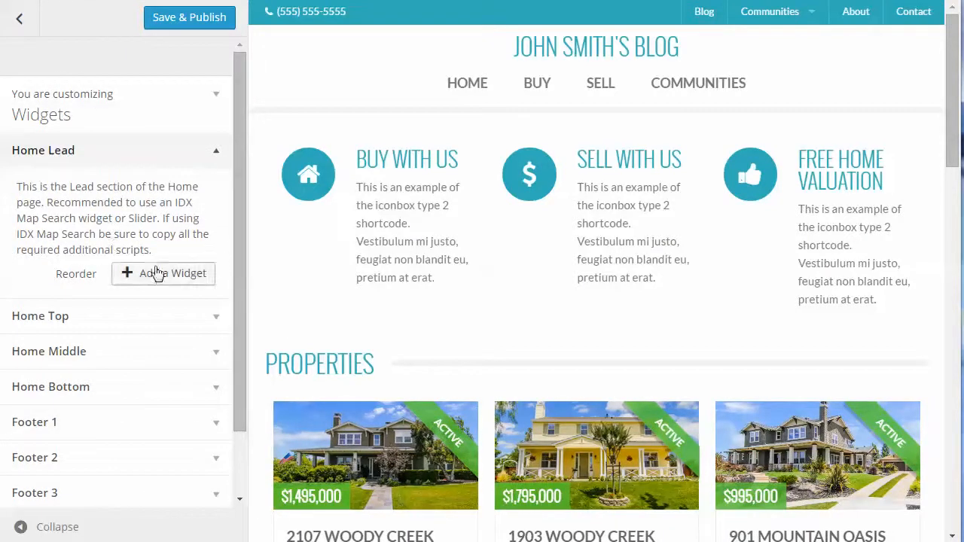
left_click(19, 19)
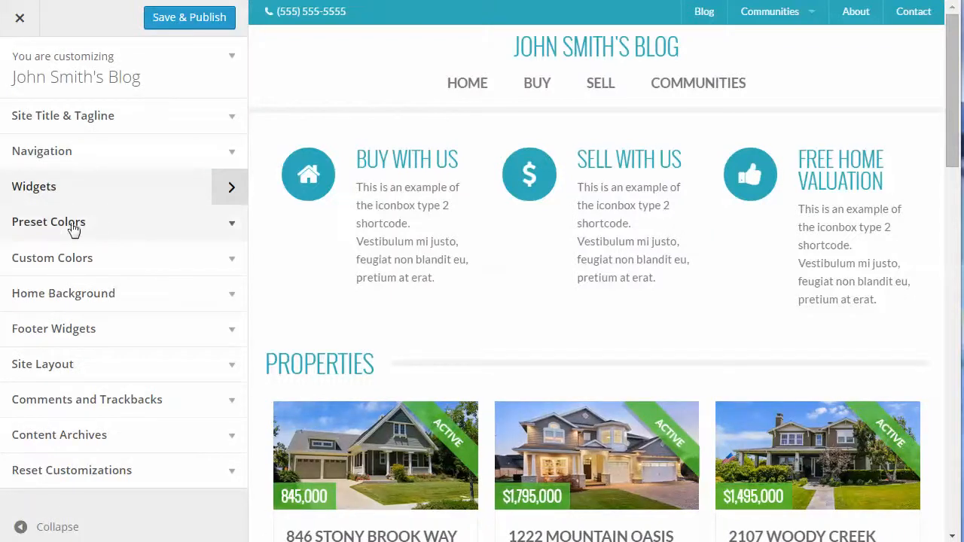
In the Preset Colors section, try the Green color style and change the style to Red
left_click(229, 227)
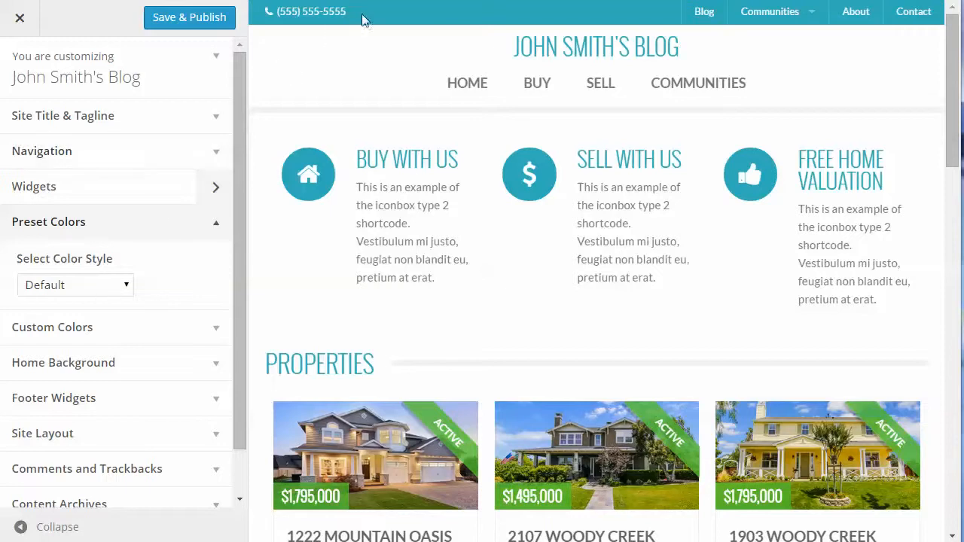
left_click(80, 286)
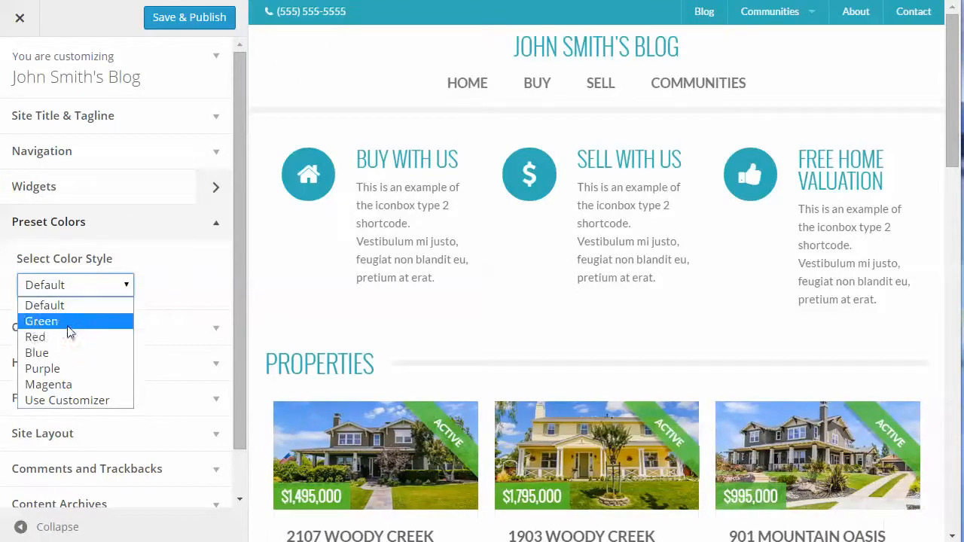
left_click(68, 321)
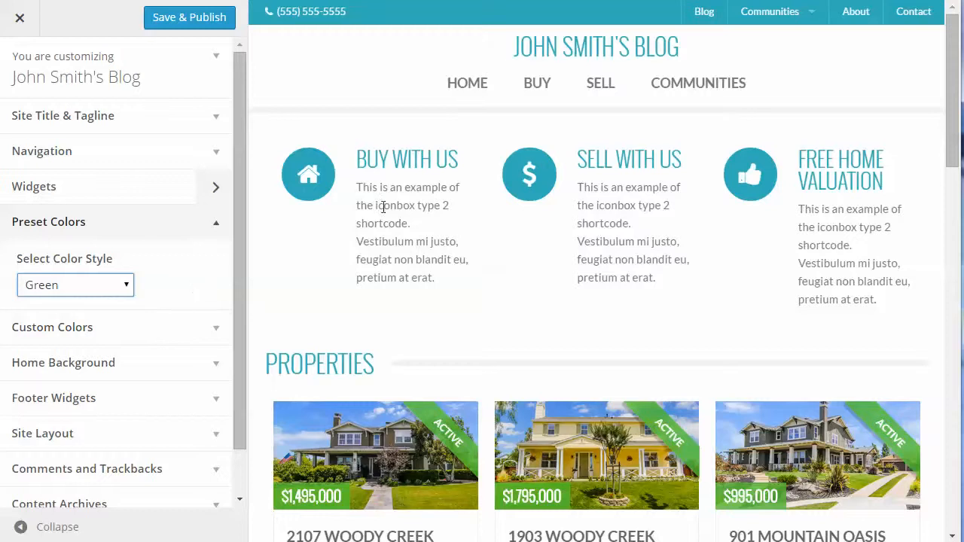
left_click(97, 292)
left_click(50, 340)
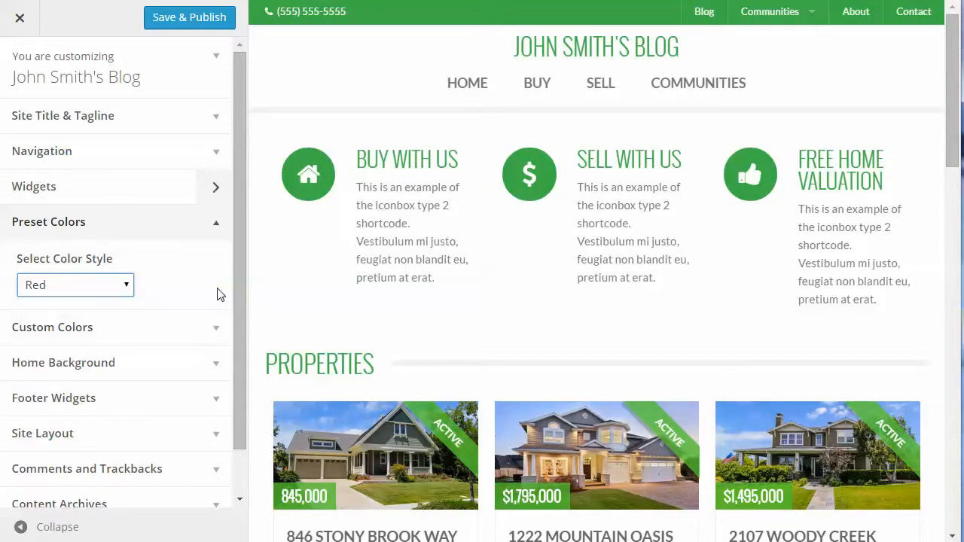
Try the Blue, Purple and Magenta preset color styles in turn on the site preview
left_click(71, 286)
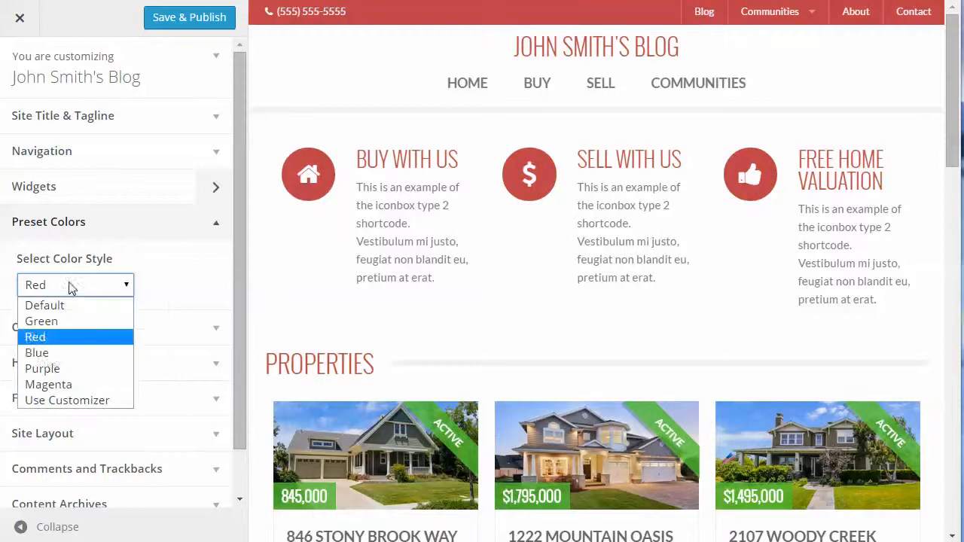
left_click(48, 354)
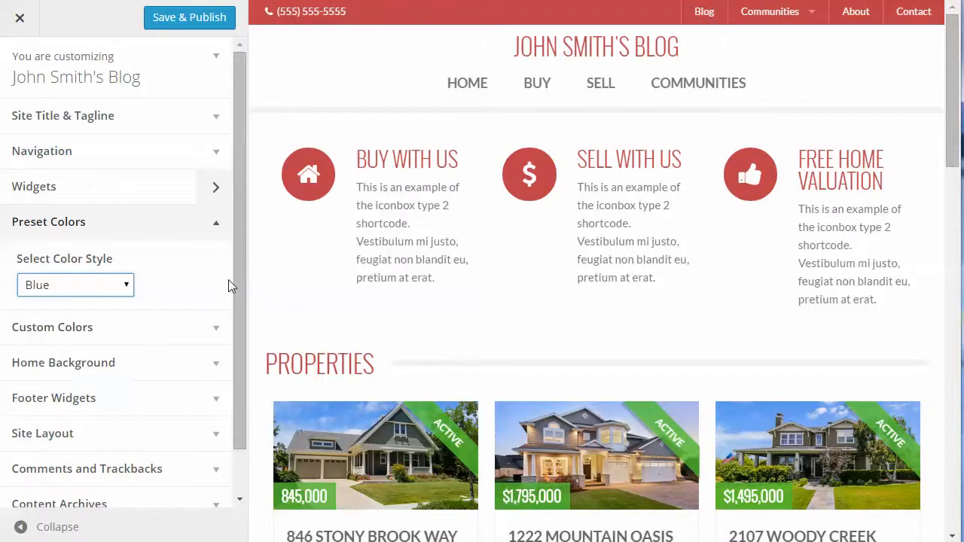
left_click(83, 287)
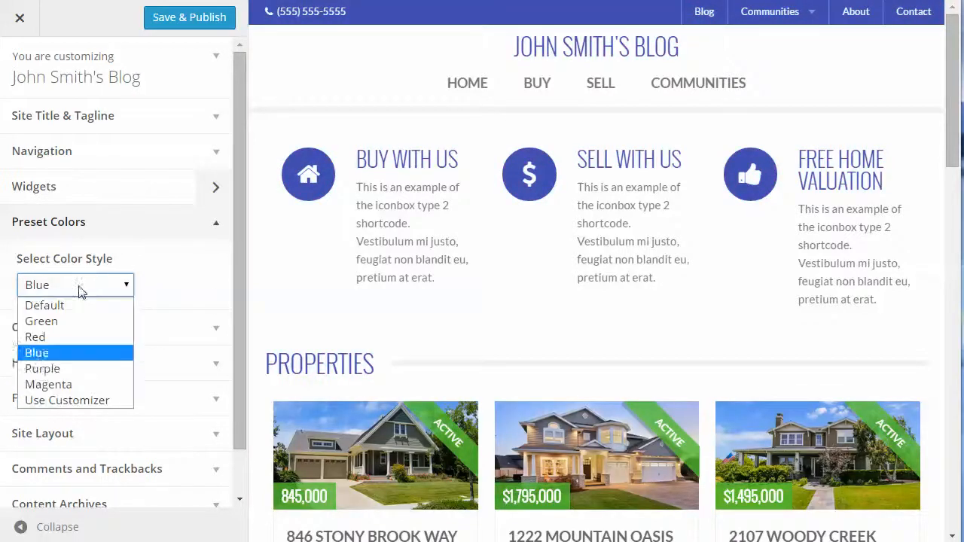
left_click(34, 368)
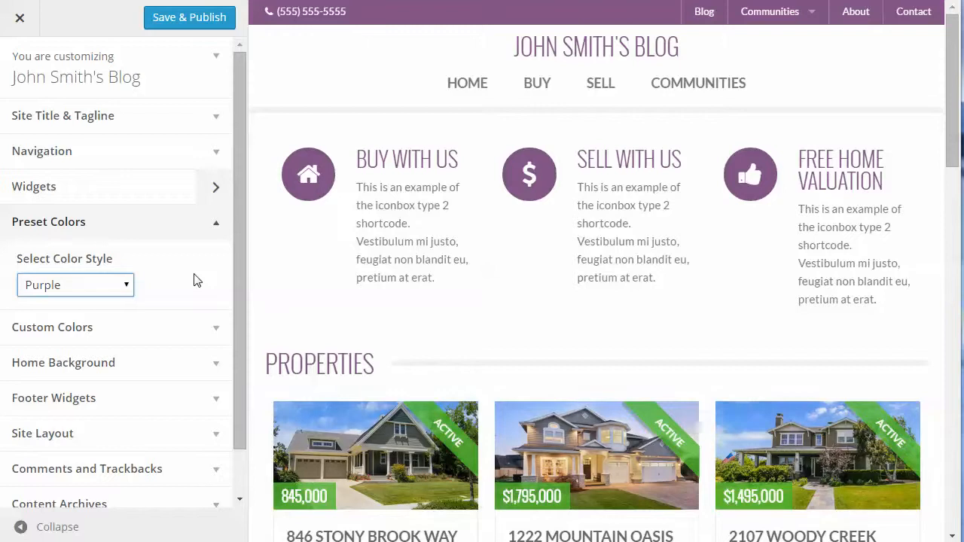
left_click(85, 293)
left_click(64, 384)
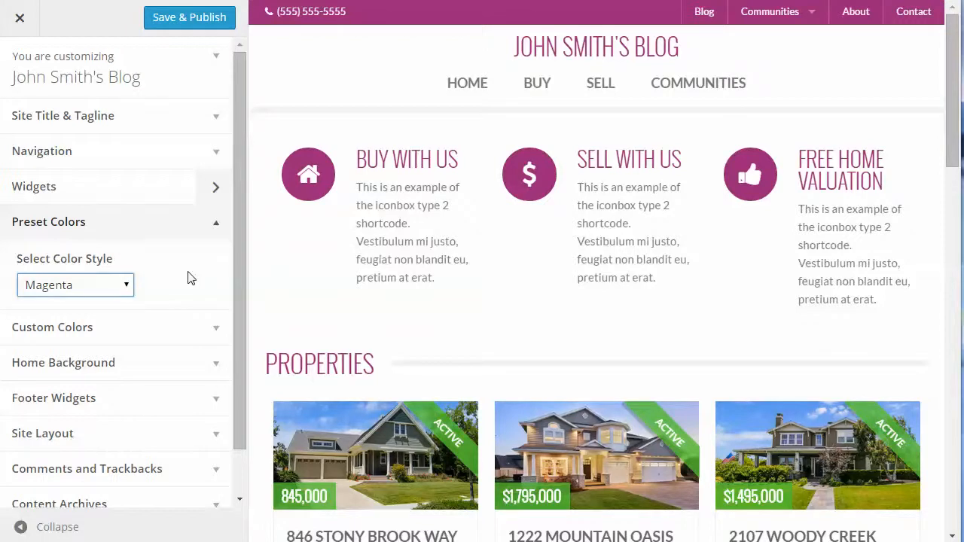
Set the preset color style to Use Customizer and open the Custom Colors options
left_click(87, 285)
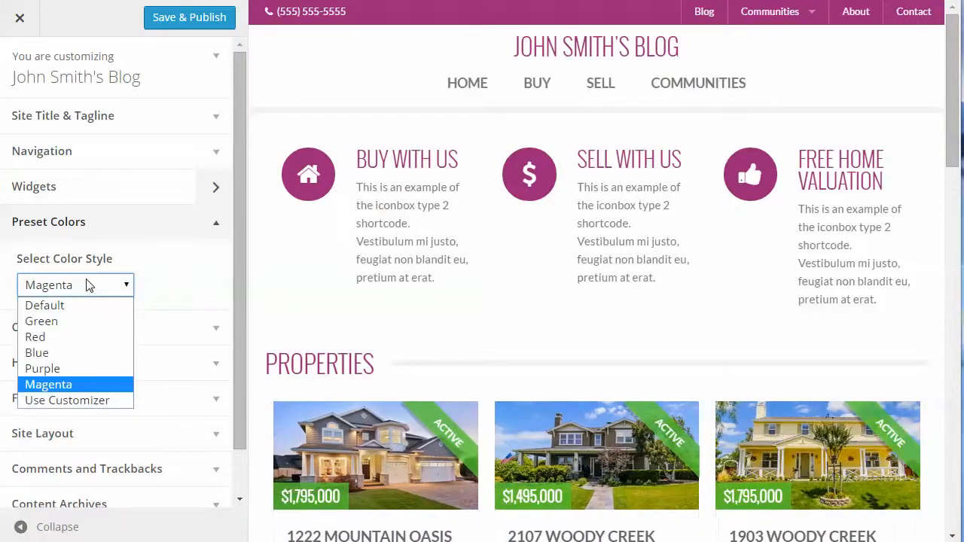
left_click(81, 403)
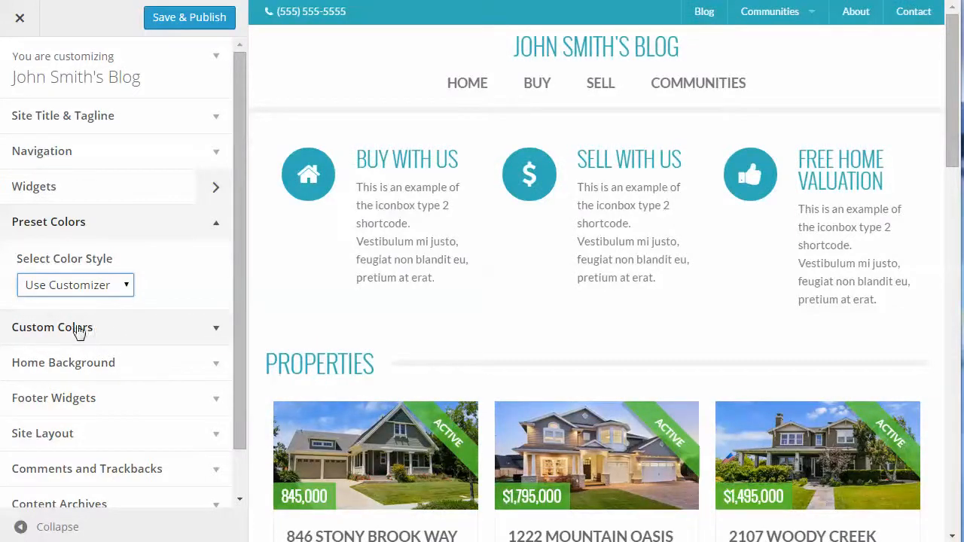
left_click(217, 333)
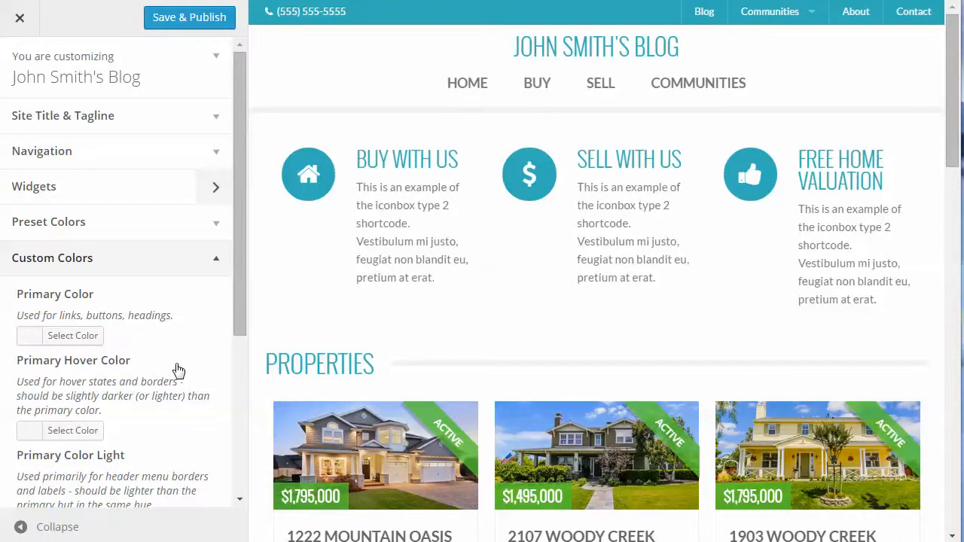
scroll(178, 370, "down", 1)
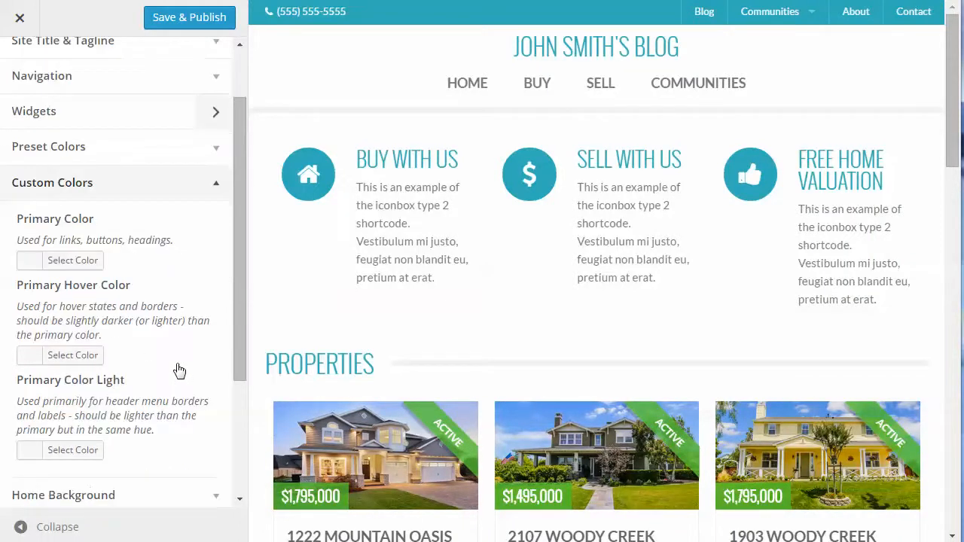
Try orange #dd9933 and a paler #ddc79f as the custom Primary Color, and clear the color again
left_click(27, 262)
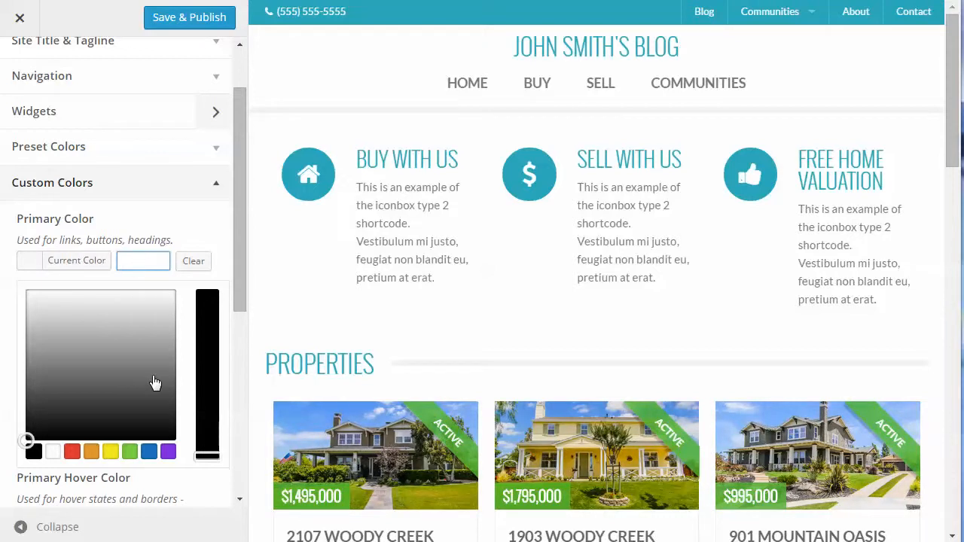
left_click(91, 451)
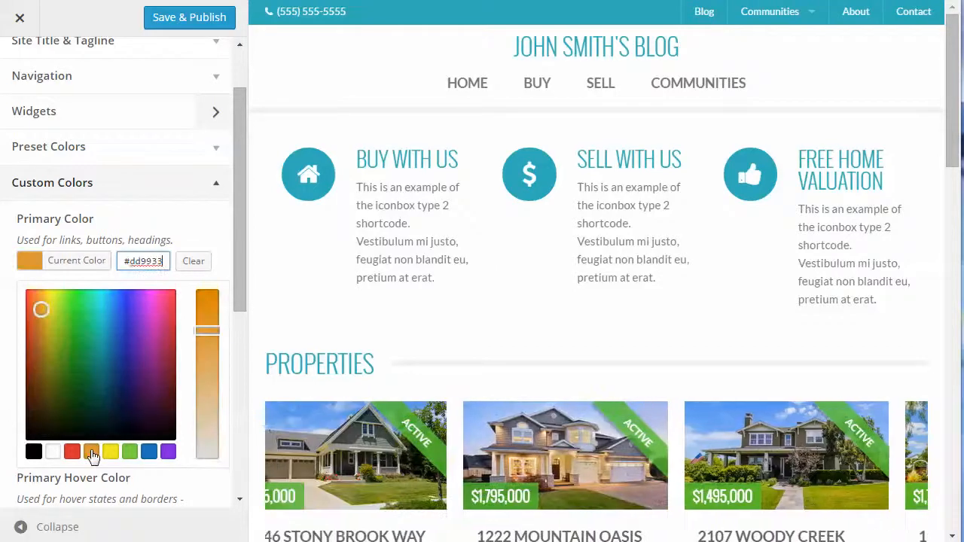
scroll(209, 376, "down", 1)
left_click_drag(209, 330, 214, 417)
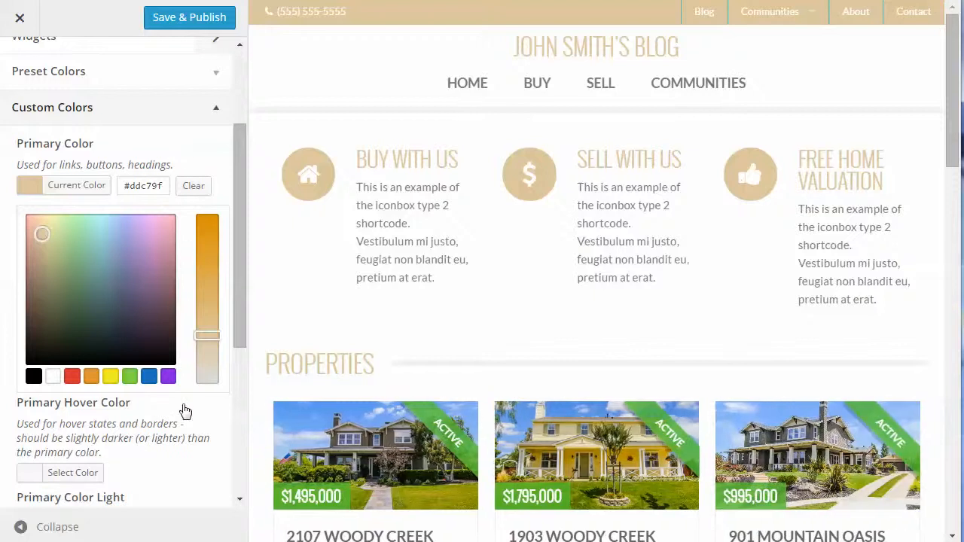
scroll(186, 410, "down", 2)
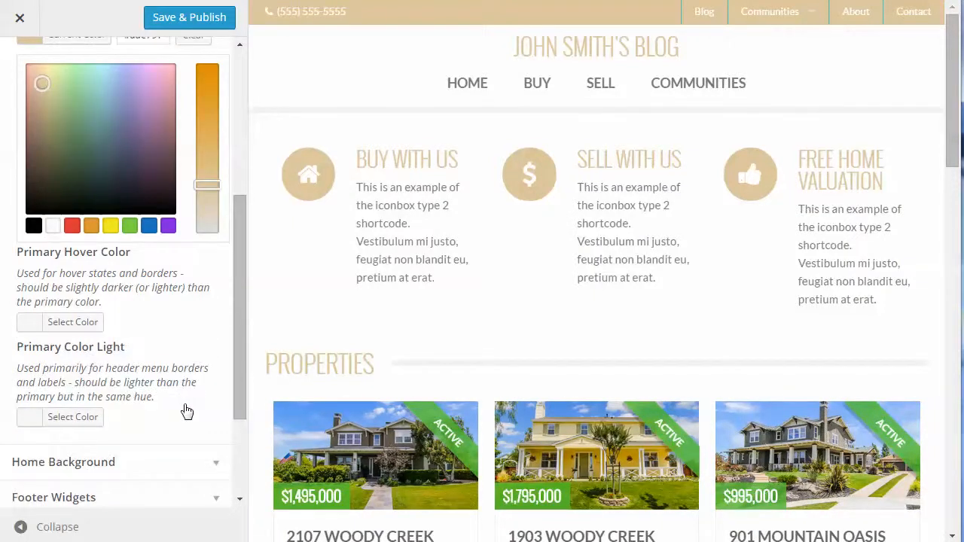
scroll(186, 410, "up", 3)
left_click(193, 263)
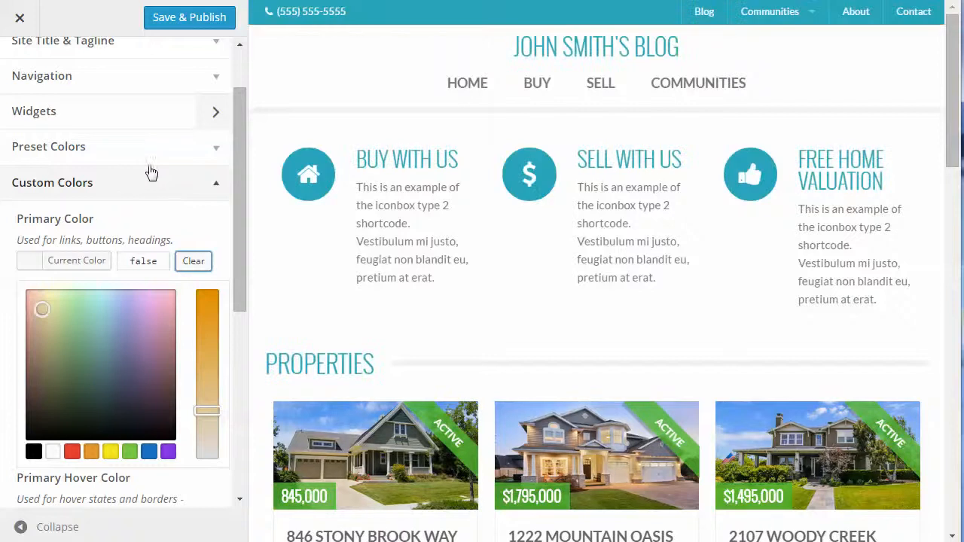
Examine the Home Background image in its section and behind the previewed testimonial, and view the replacement images in the media library
scroll(186, 213, "down", 4)
scroll(186, 213, "down", 1)
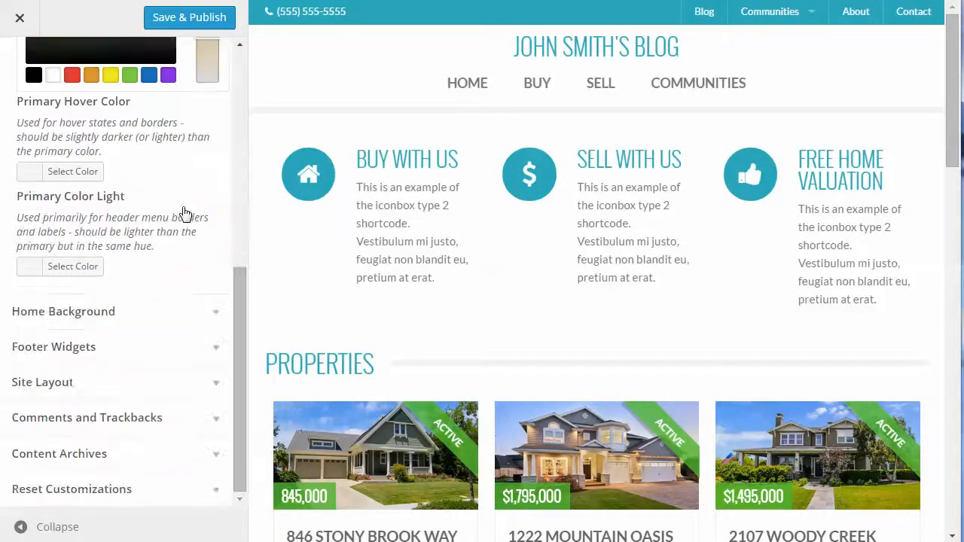
left_click(215, 319)
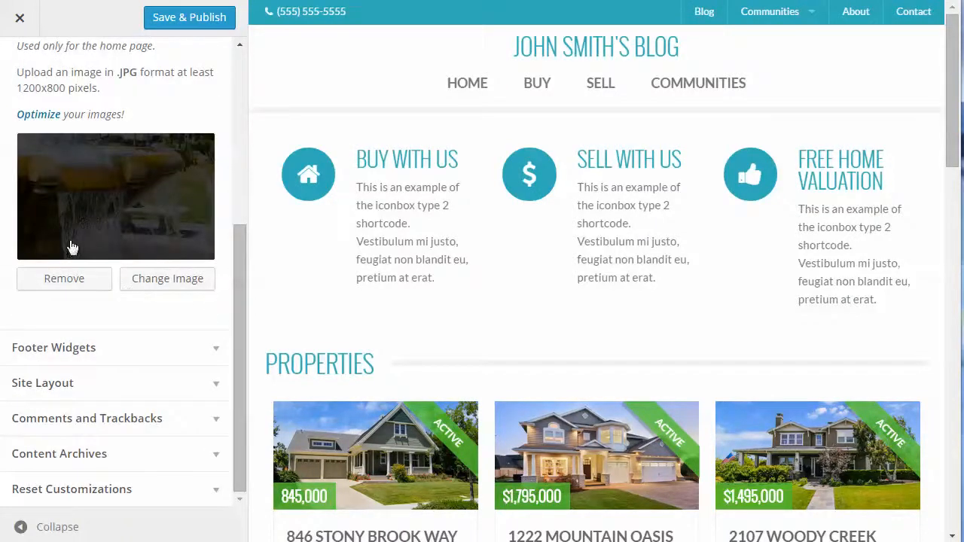
scroll(701, 306, "down", 6)
scroll(727, 312, "down", 2)
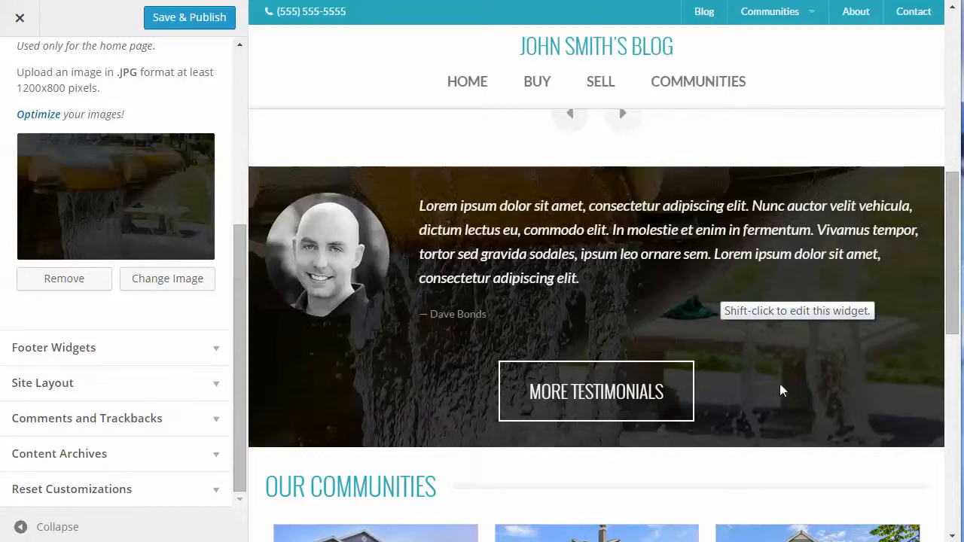
scroll(723, 294, "down", 1)
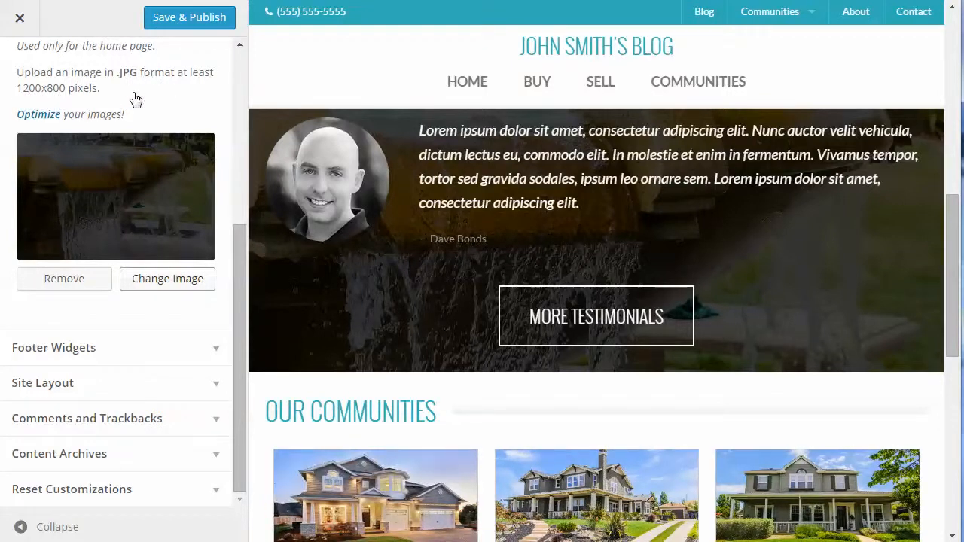
left_click(161, 281)
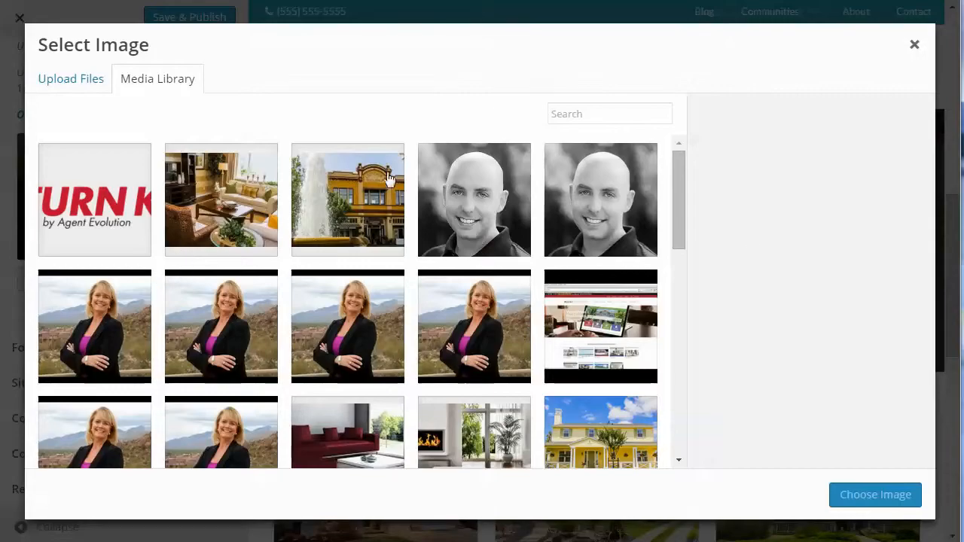
left_click(914, 46)
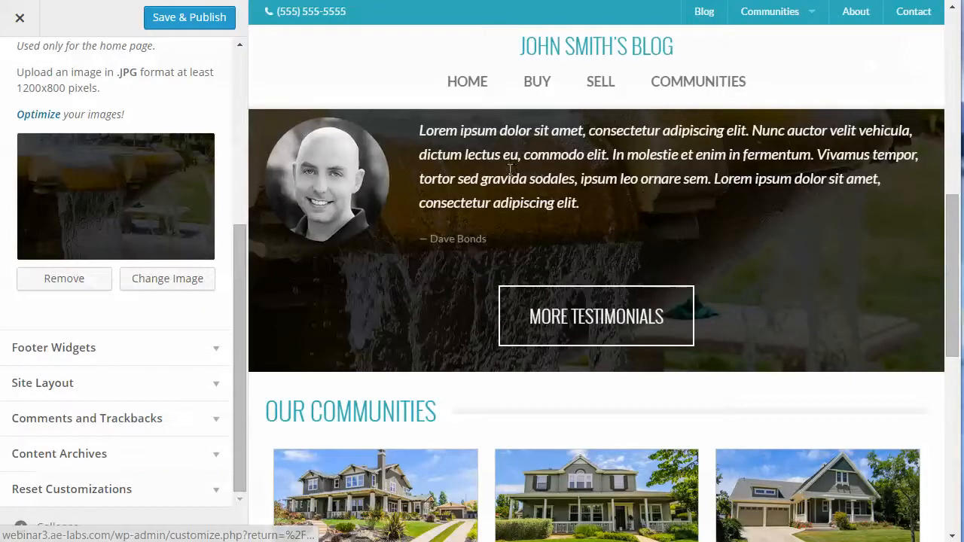
Examine the choices for the number of footer widgets and compare them with the footer columns in the home page preview
left_click(216, 349)
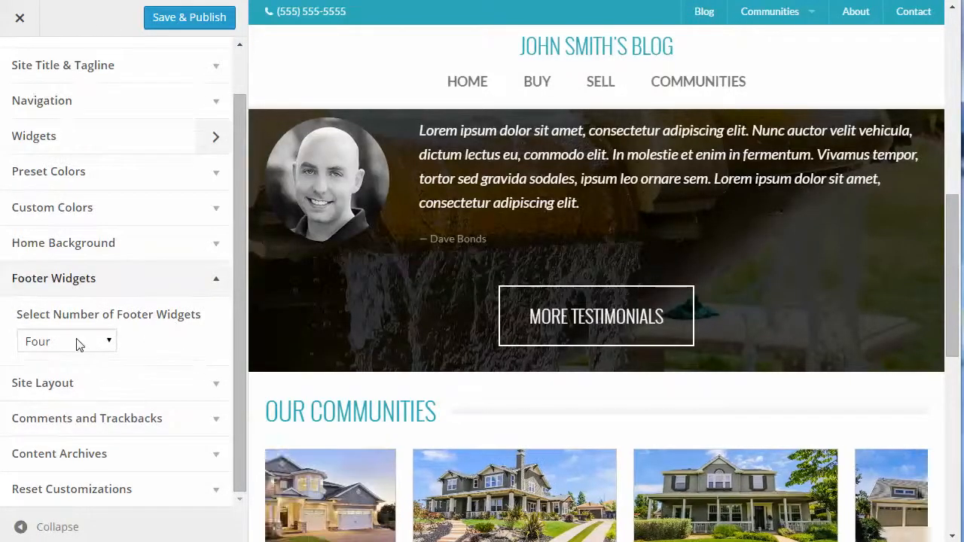
left_click(76, 342)
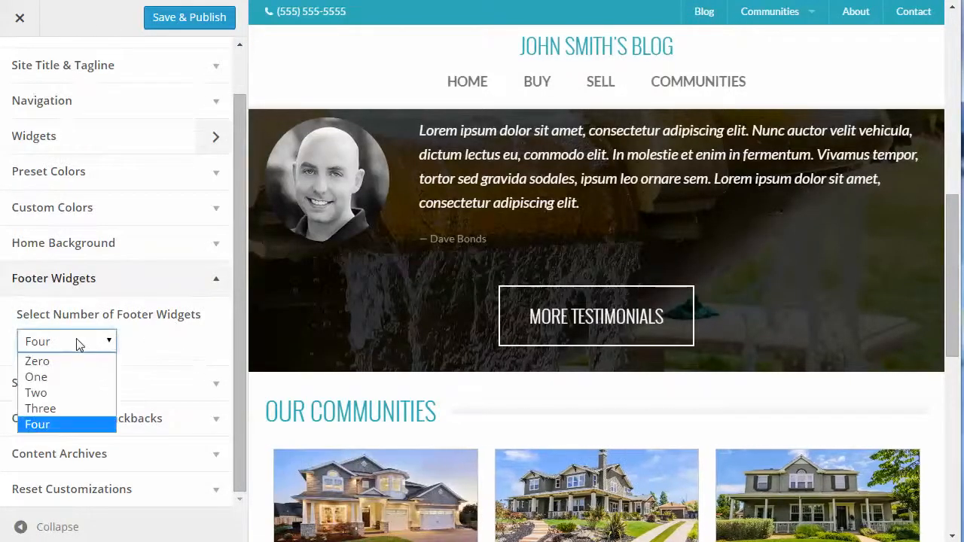
left_click(165, 332)
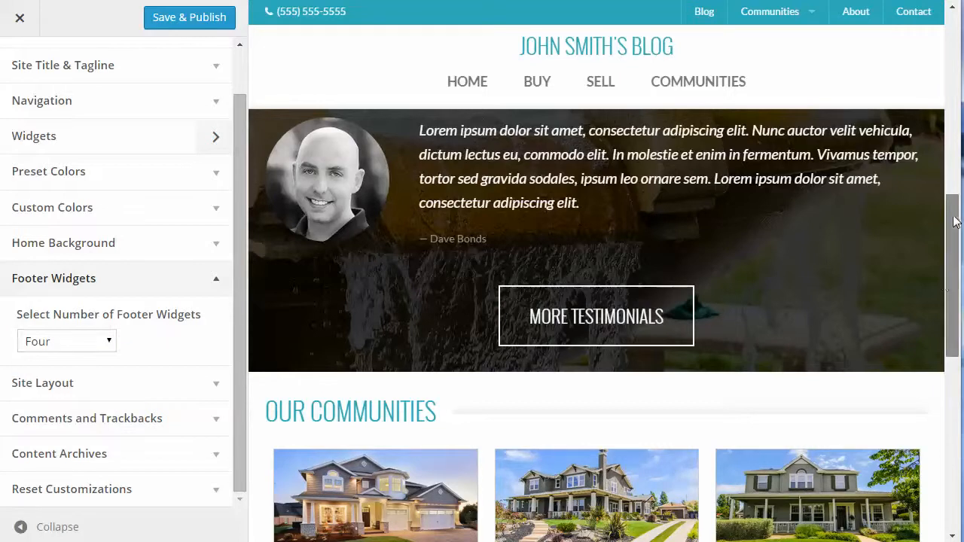
left_click_drag(954, 211, 945, 444)
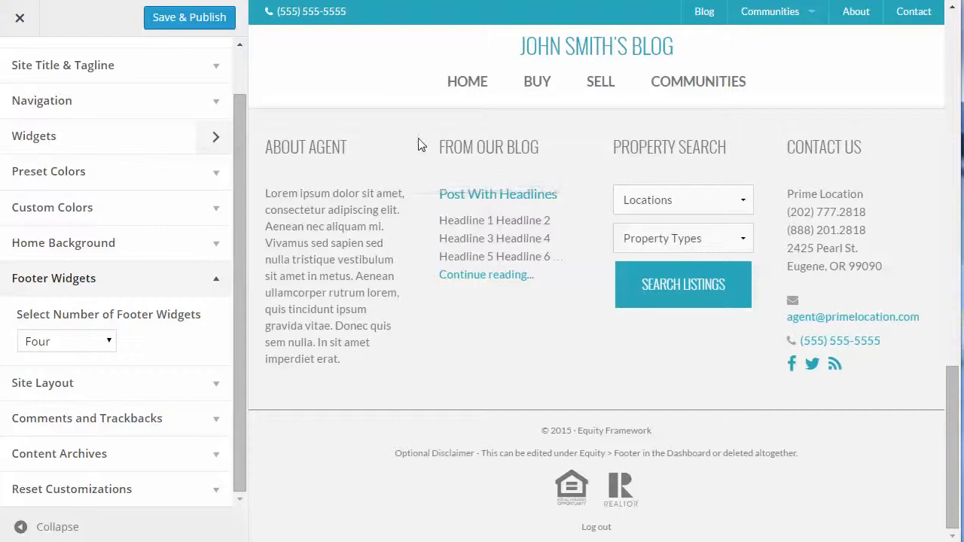
left_click(80, 341)
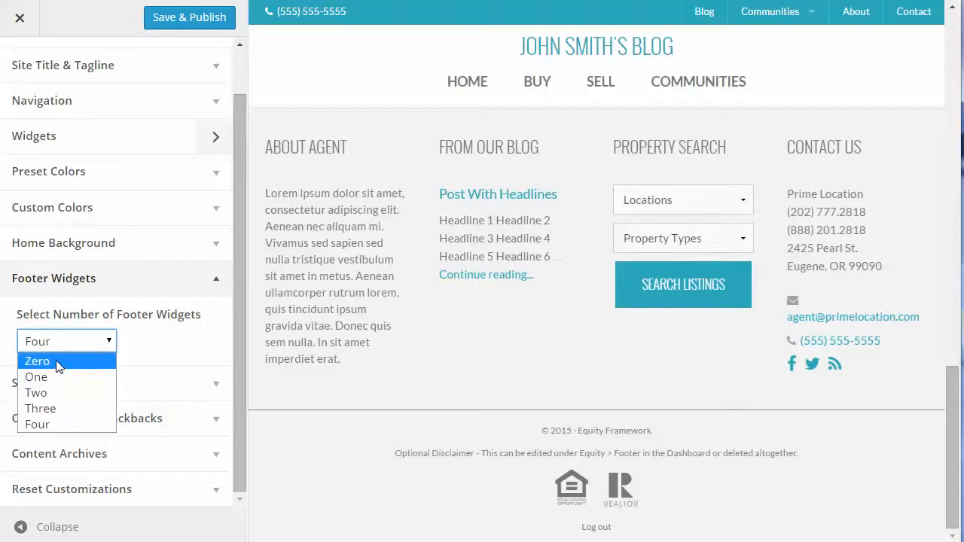
left_click(173, 354)
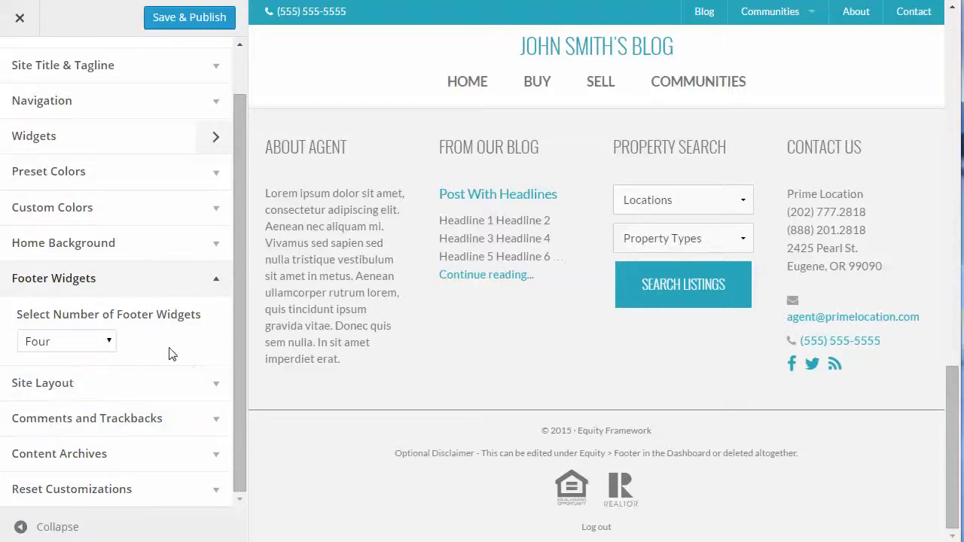
Preview the Blog page and examine the default layout choices in the Site Layout section
left_click(214, 386)
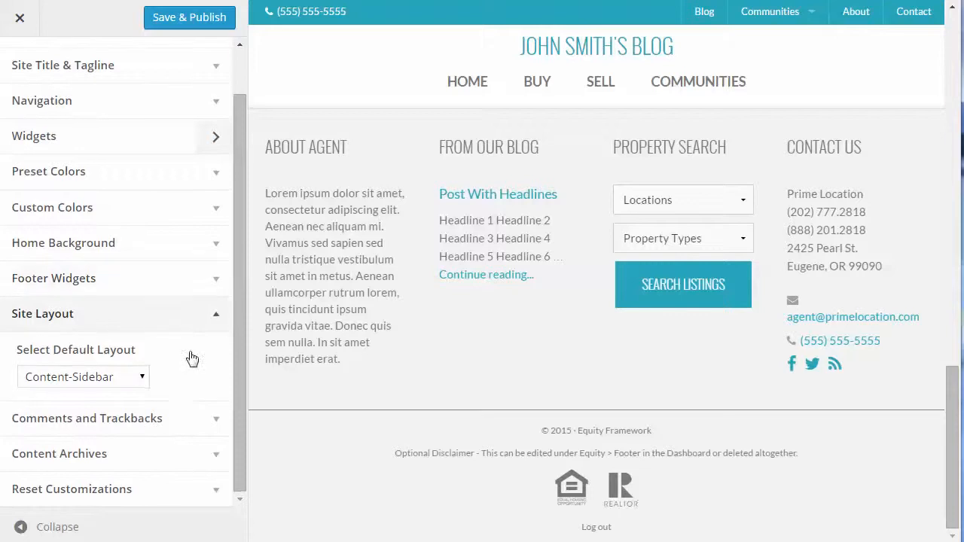
scroll(454, 281, "up", 15)
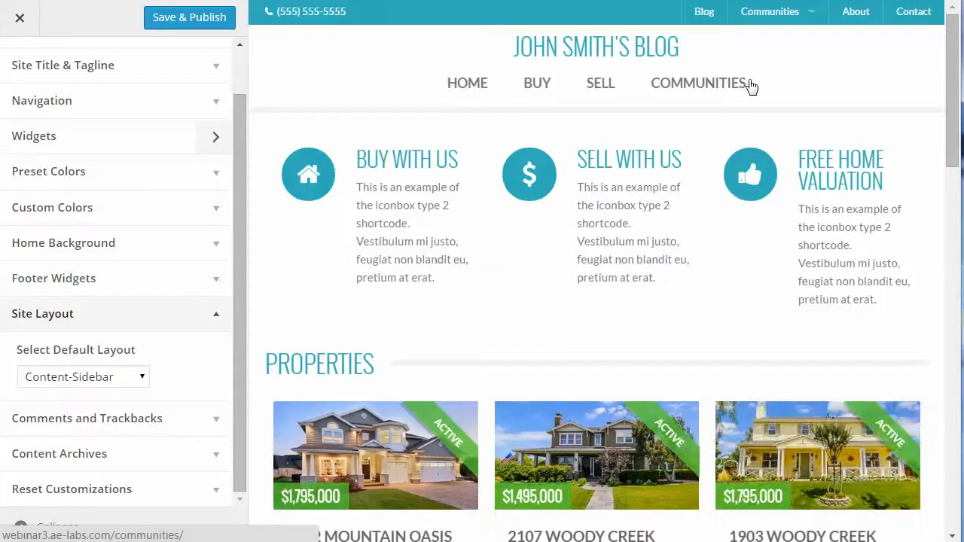
left_click(705, 14)
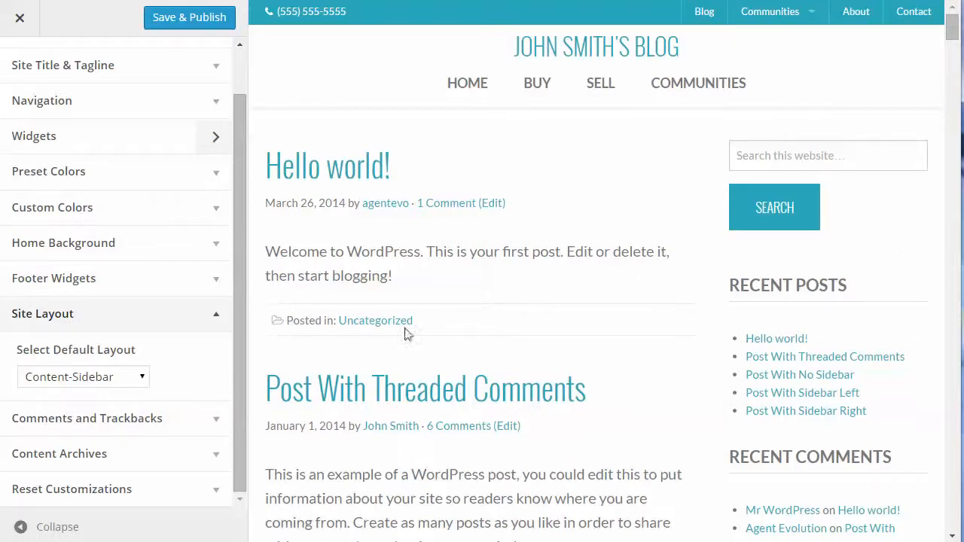
left_click(107, 376)
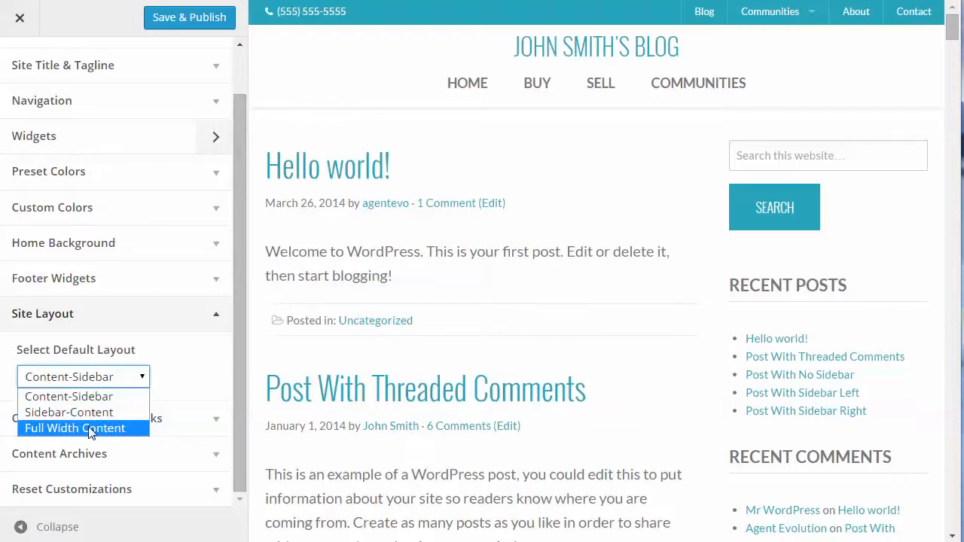
left_click(150, 338)
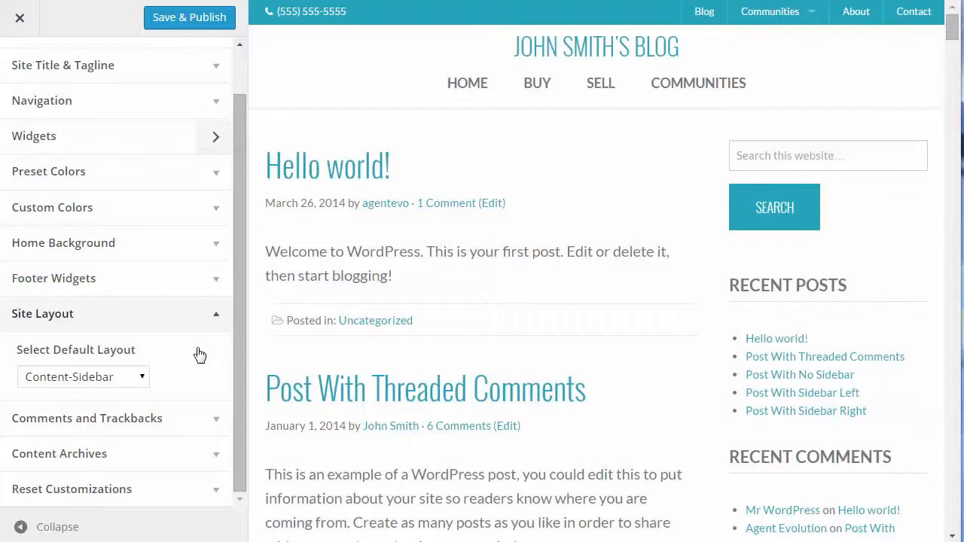
Examine the Comments and Trackbacks options for posts and pages
left_click(215, 421)
scroll(201, 301, "down", 1)
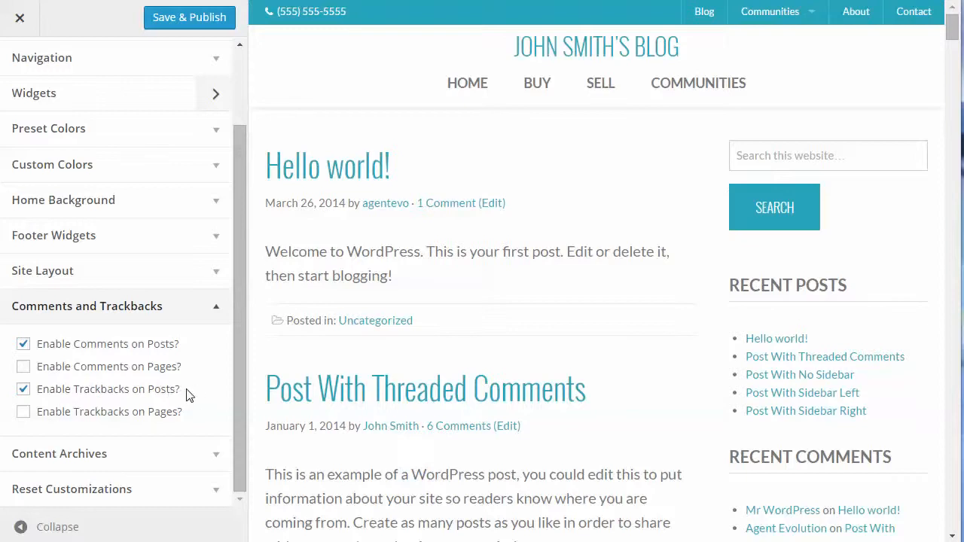
Examine the Content Archives options and how the full post content is displayed in the Blog page preview
left_click(213, 455)
scroll(193, 334, "down", 3)
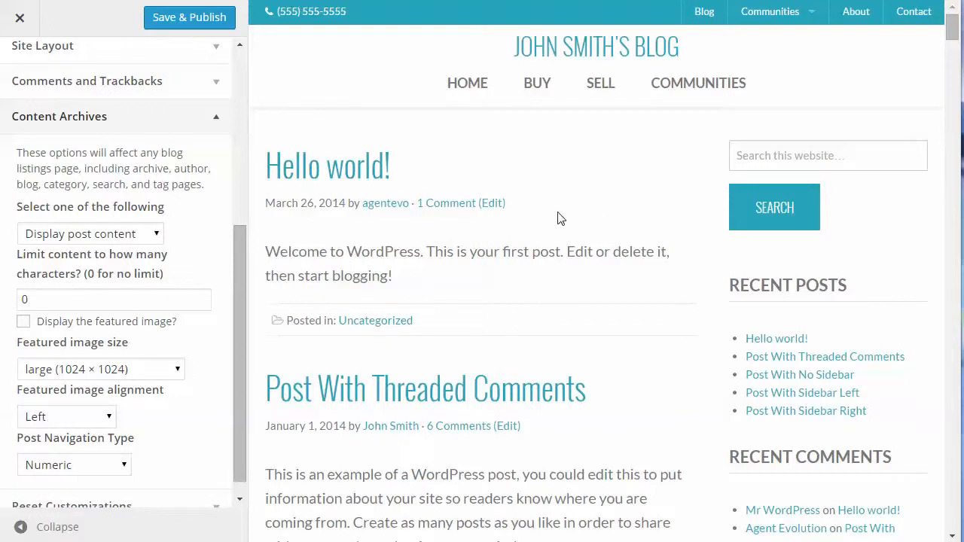
scroll(564, 288, "down", 5)
scroll(671, 269, "down", 4)
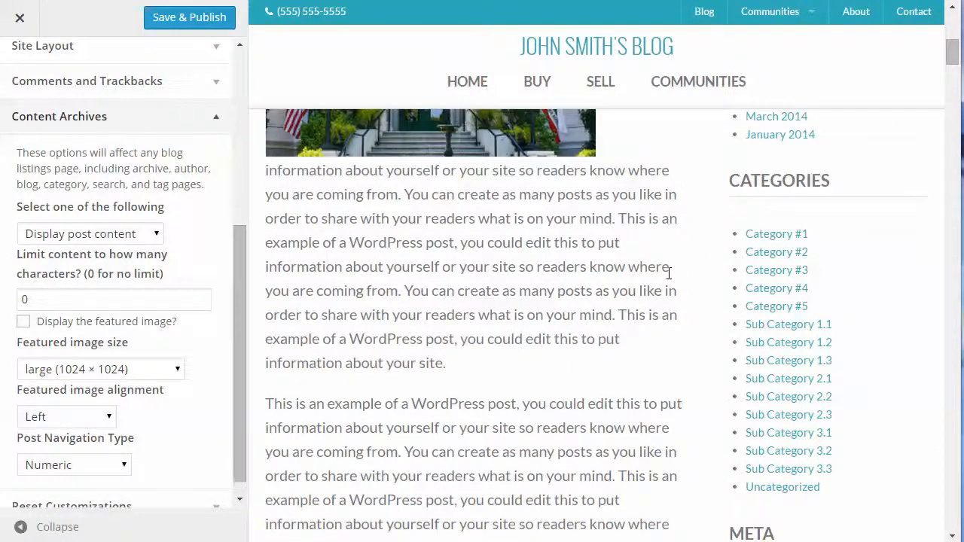
scroll(669, 273, "down", 3)
scroll(668, 273, "up", 6)
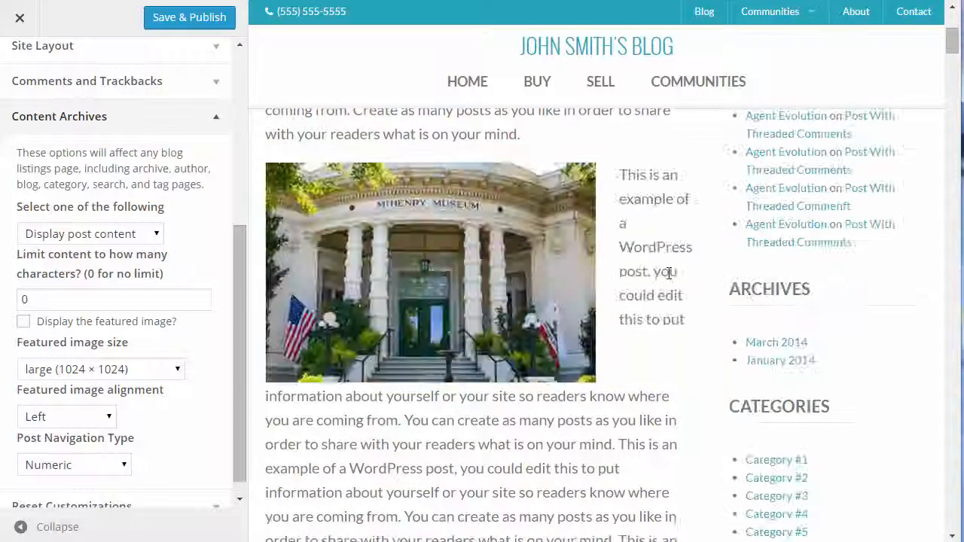
scroll(668, 273, "up", 5)
Set the content archives to display post excerpts limited to 400 characters and to show the featured image
left_click(101, 234)
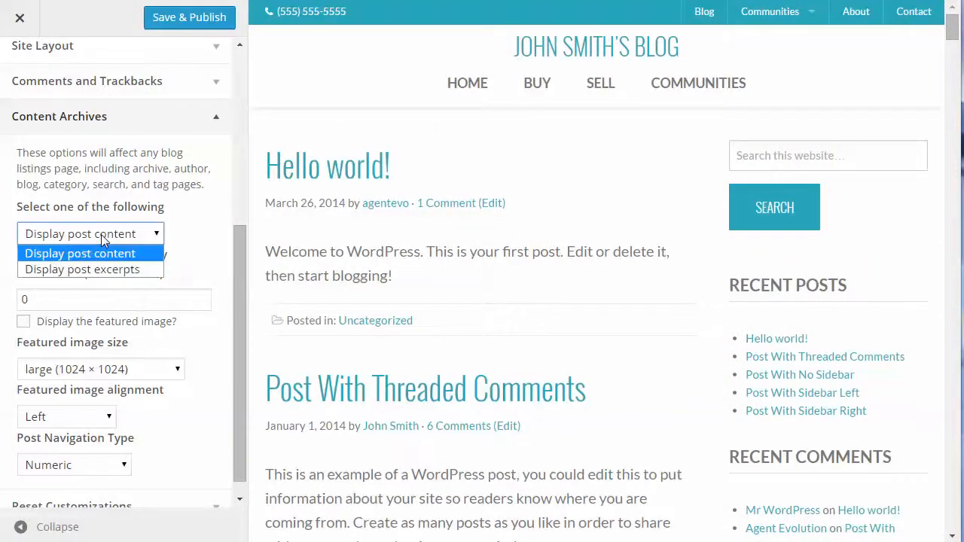
left_click(98, 269)
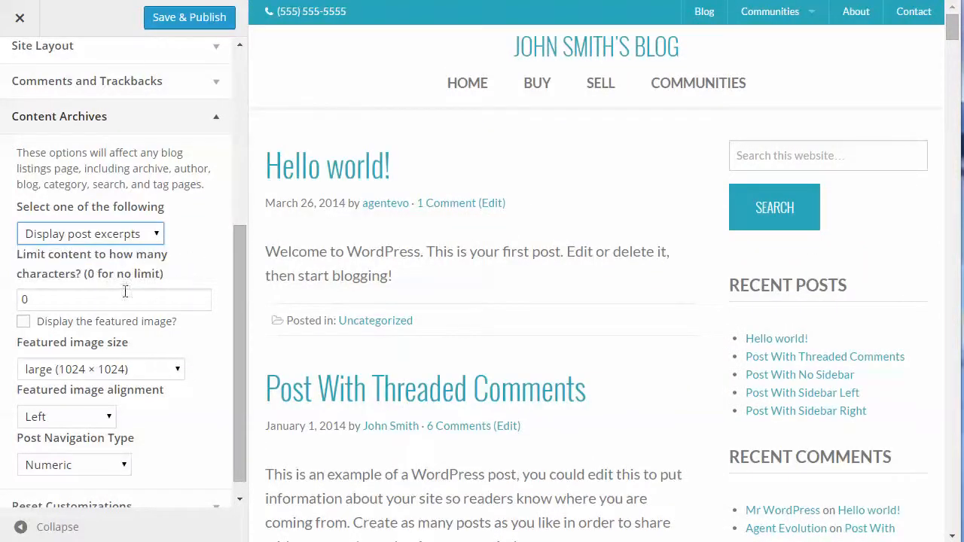
left_click_drag(45, 298, 20, 298)
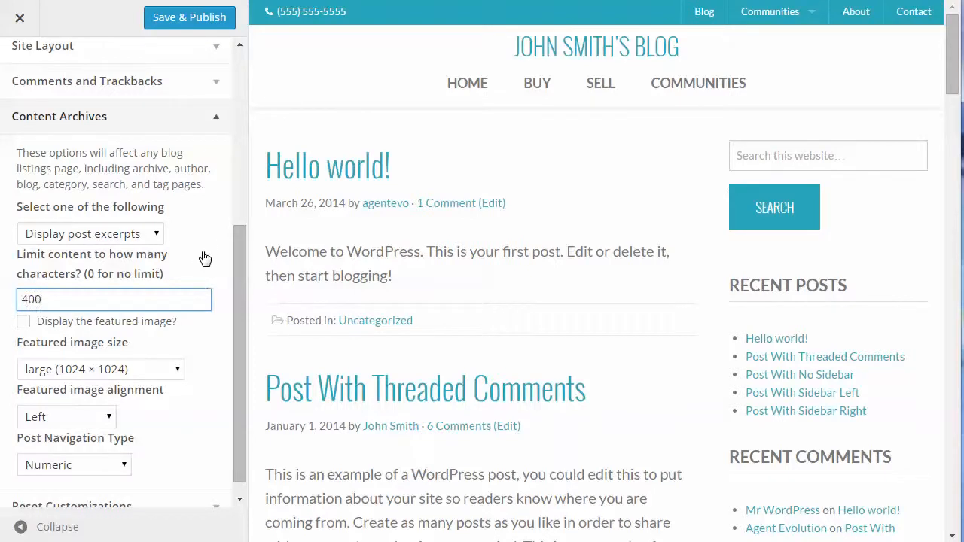
left_click(25, 323)
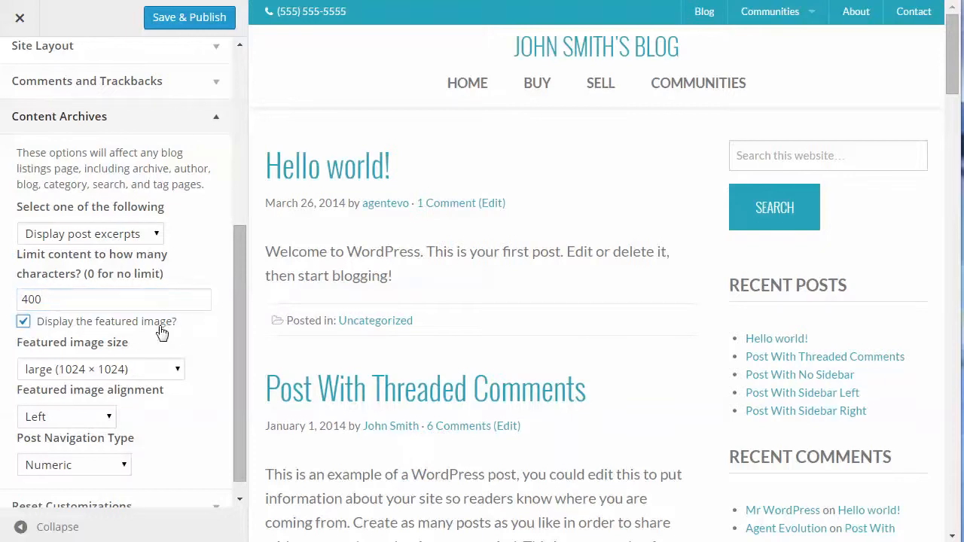
scroll(189, 346, "down", 1)
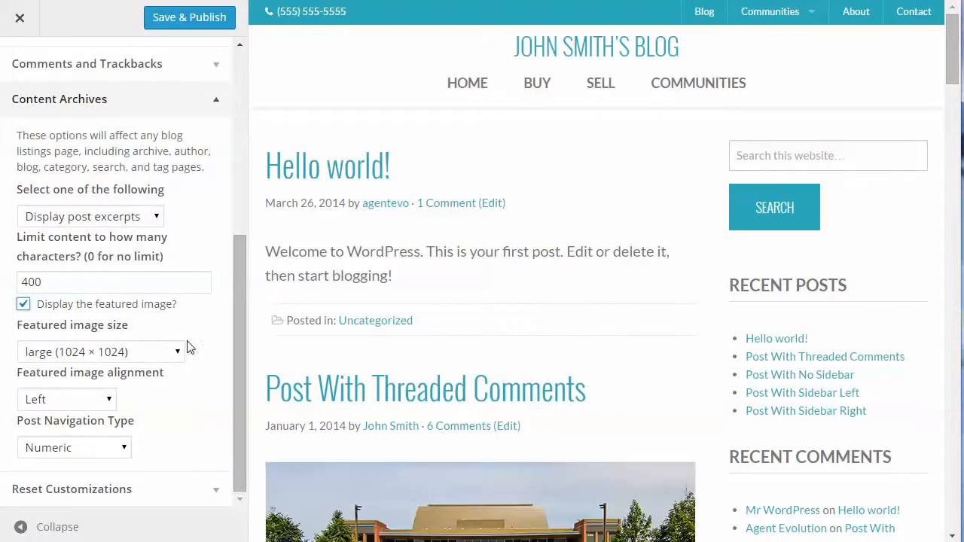
scroll(587, 230, "down", 5)
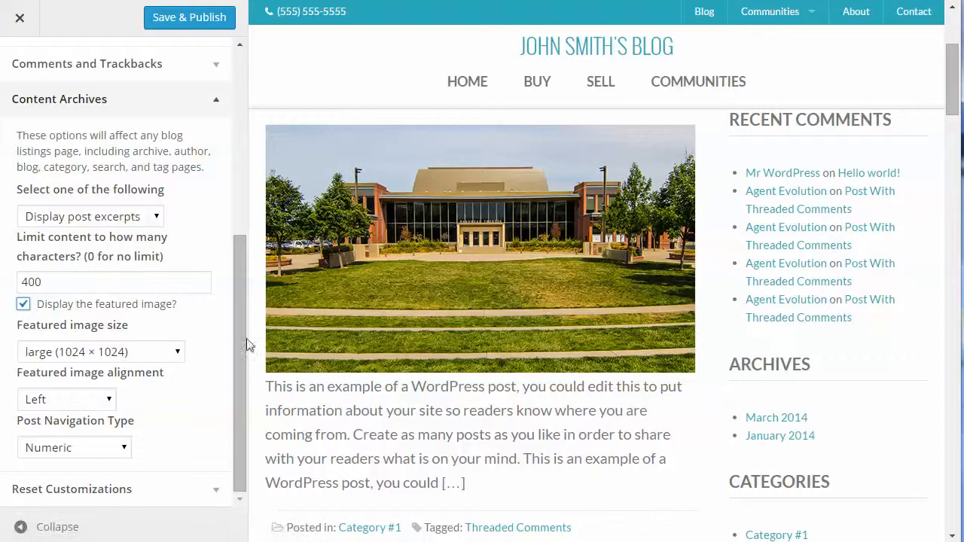
Try the medium (300 × 300) featured image size, switch to thumbnail (150 × 150), and check the post excerpts in the preview
left_click(113, 352)
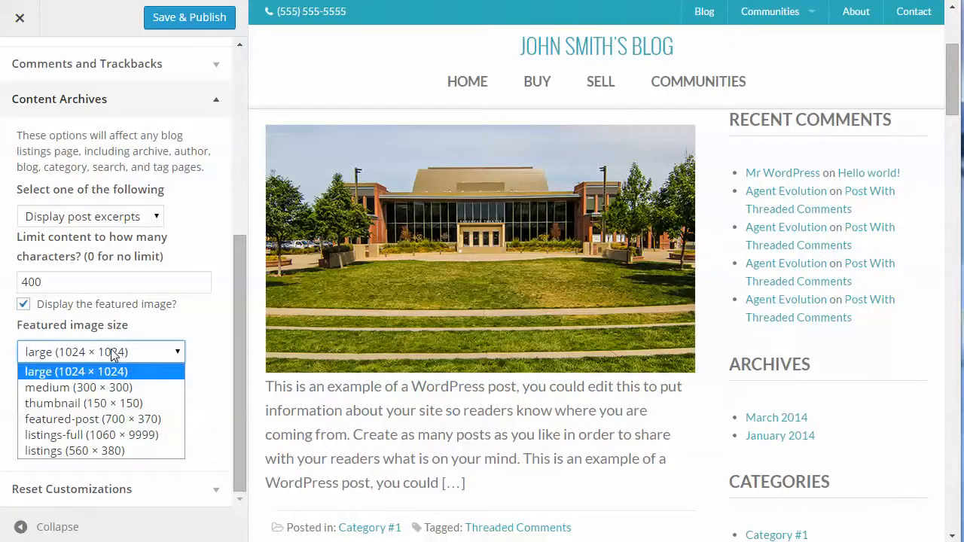
left_click(124, 388)
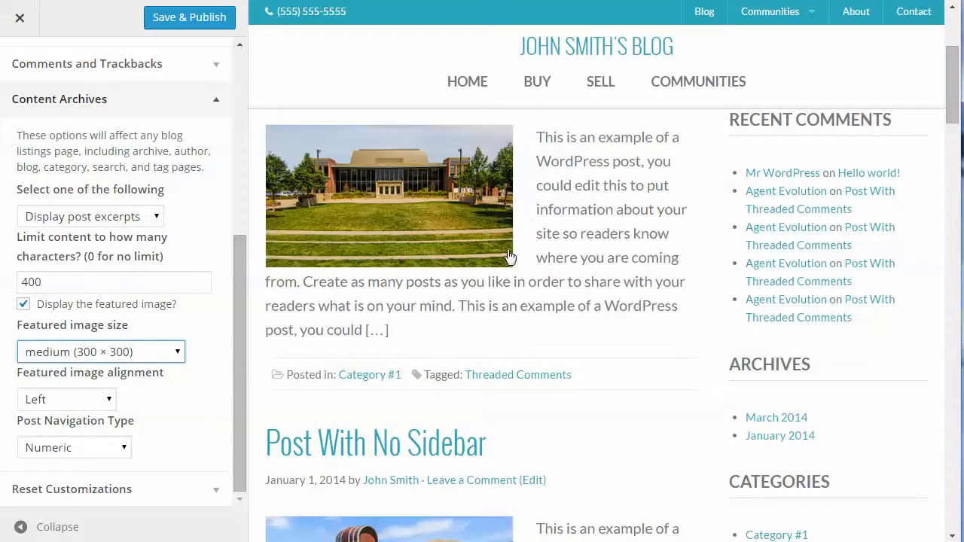
left_click(109, 355)
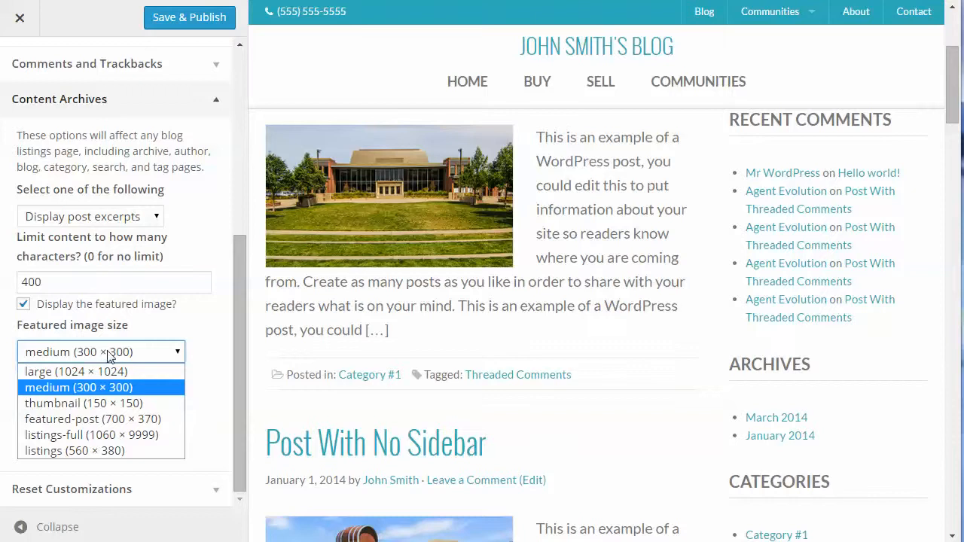
left_click(96, 404)
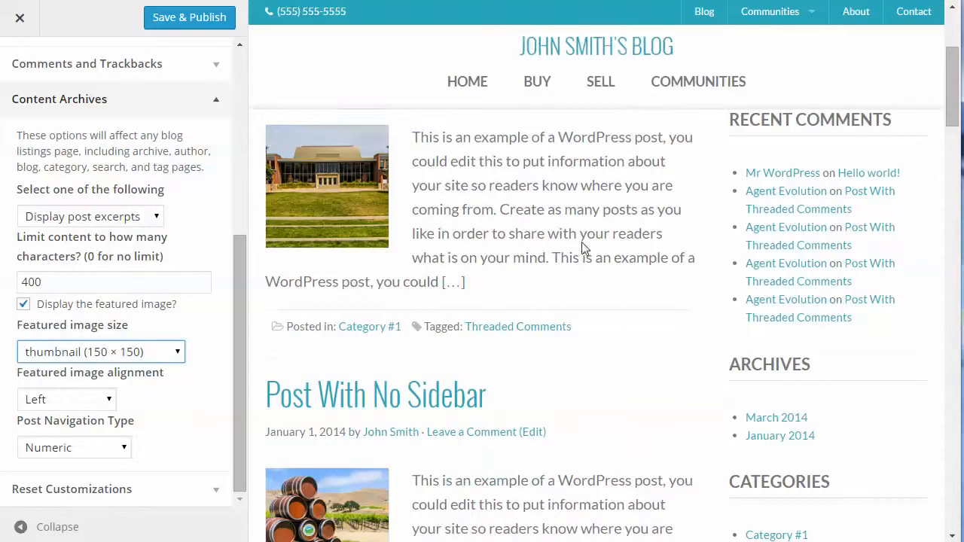
scroll(673, 220, "down", 9)
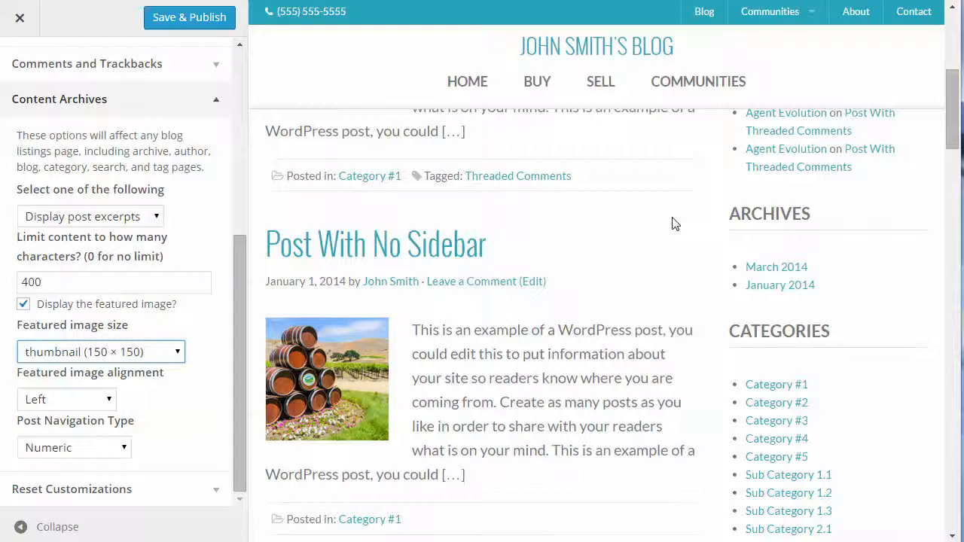
scroll(673, 224, "down", 12)
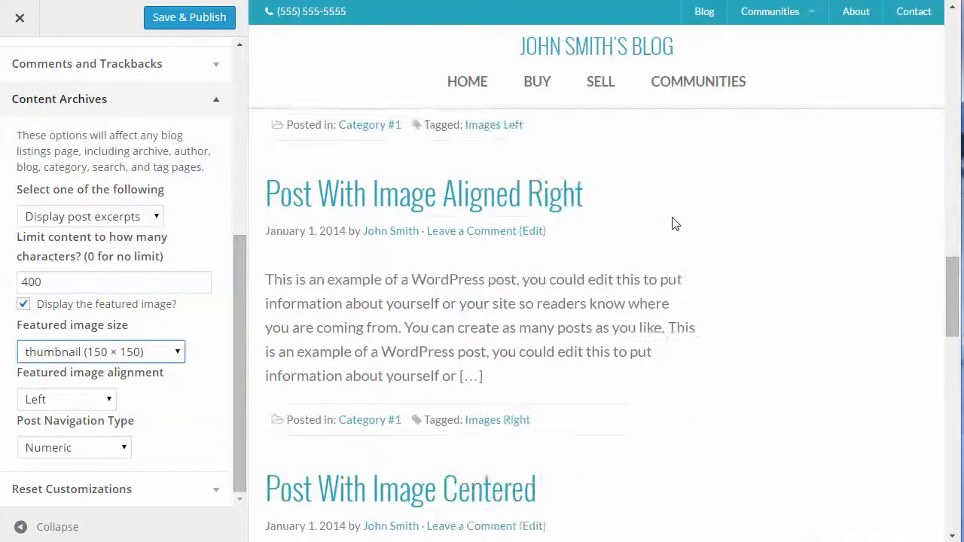
scroll(673, 223, "up", 20)
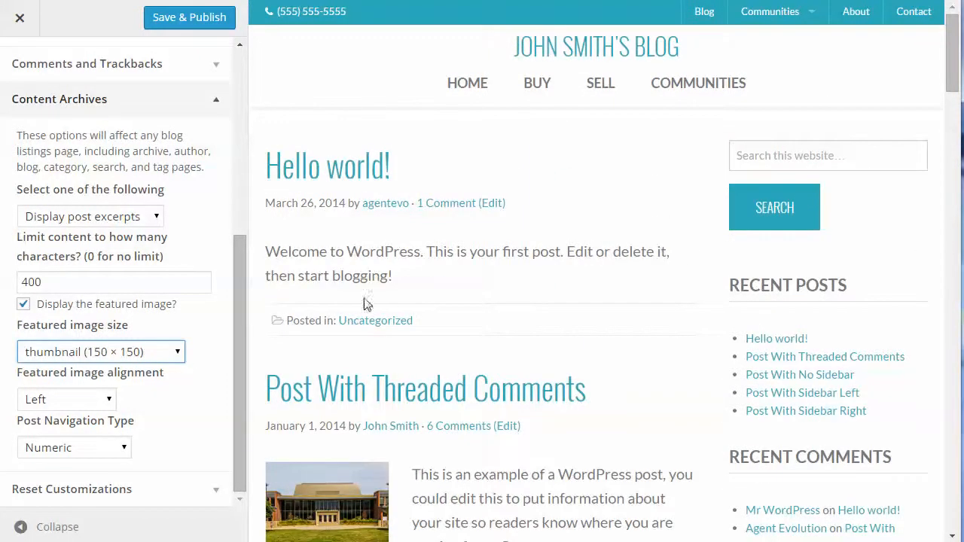
left_click(242, 268)
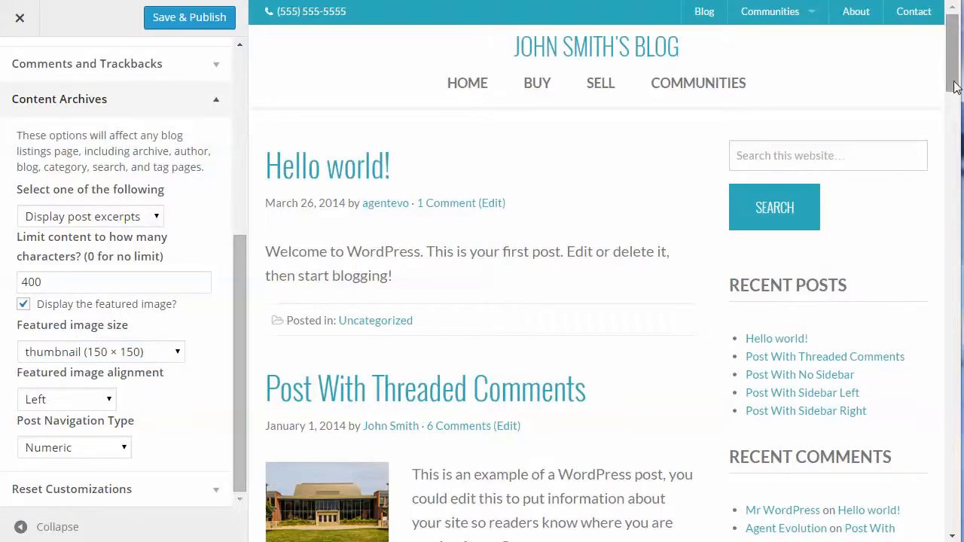
Preview the Post With No Sidebar and examine its full content down to the adjacent-post links above the footer
left_click_drag(953, 86, 953, 139)
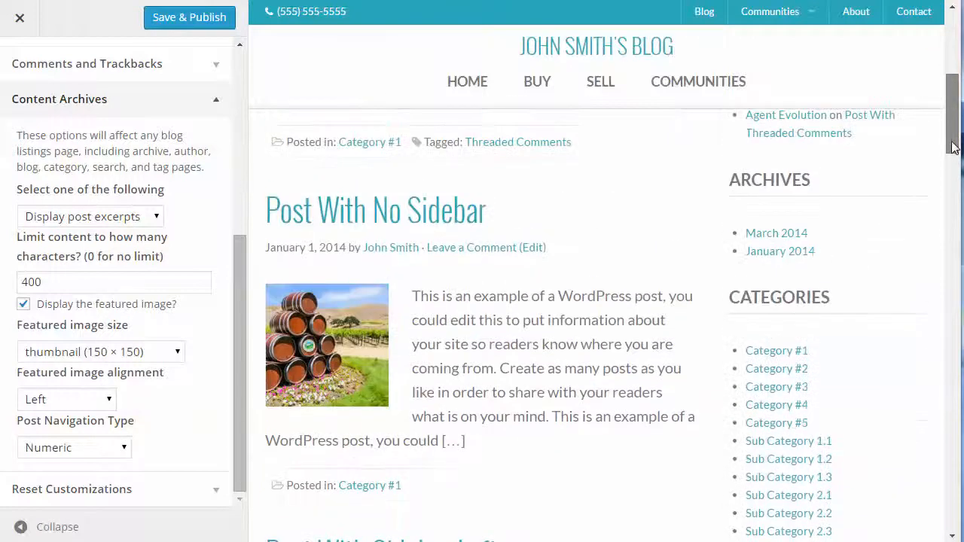
left_click(413, 223)
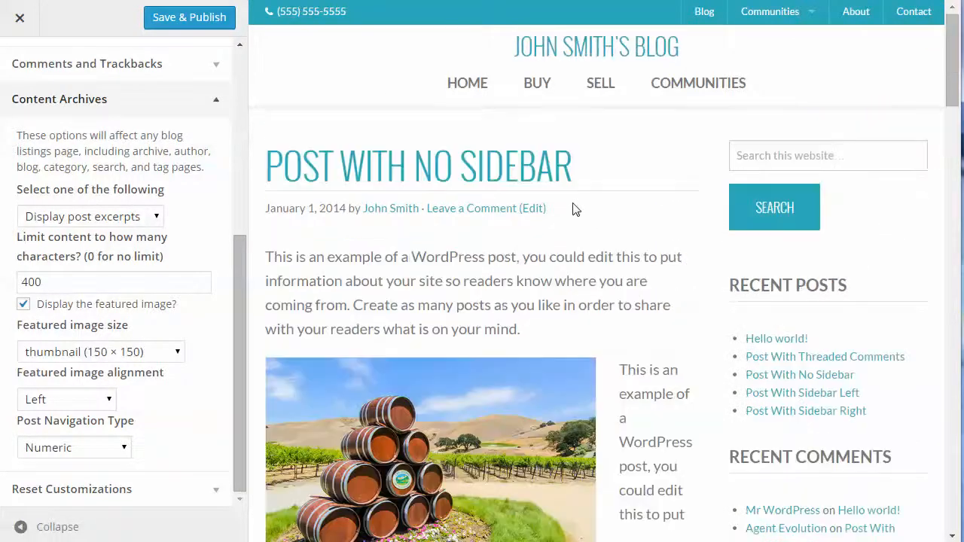
scroll(651, 295, "down", 15)
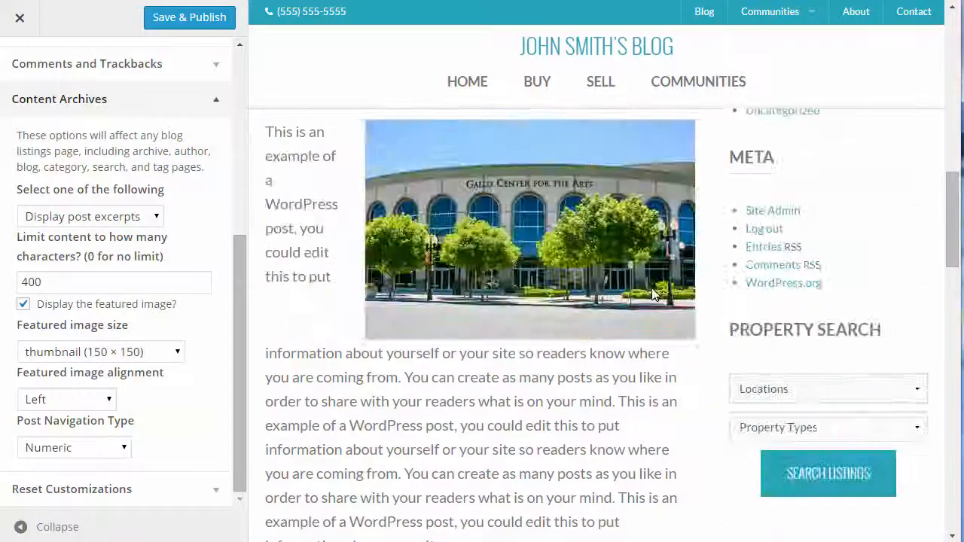
scroll(652, 293, "down", 10)
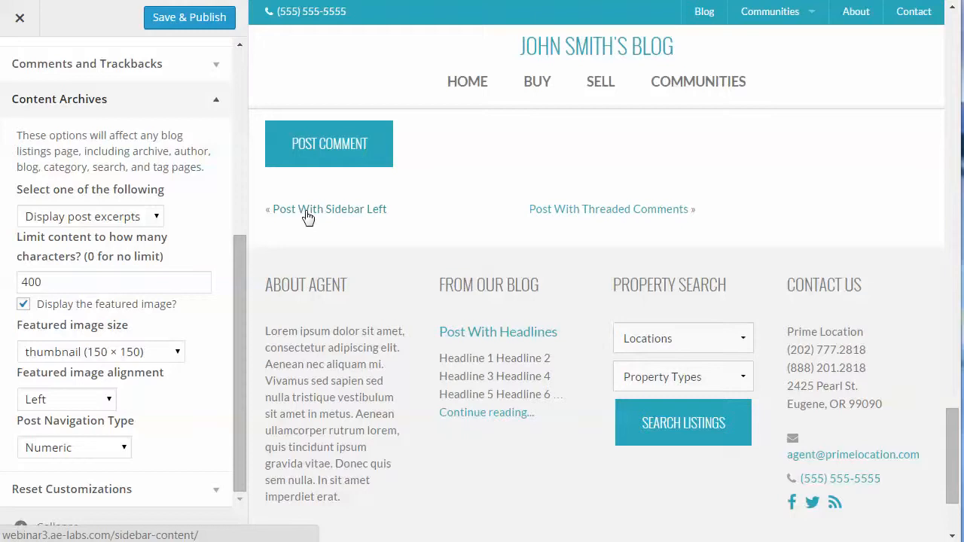
scroll(532, 222, "up", 2)
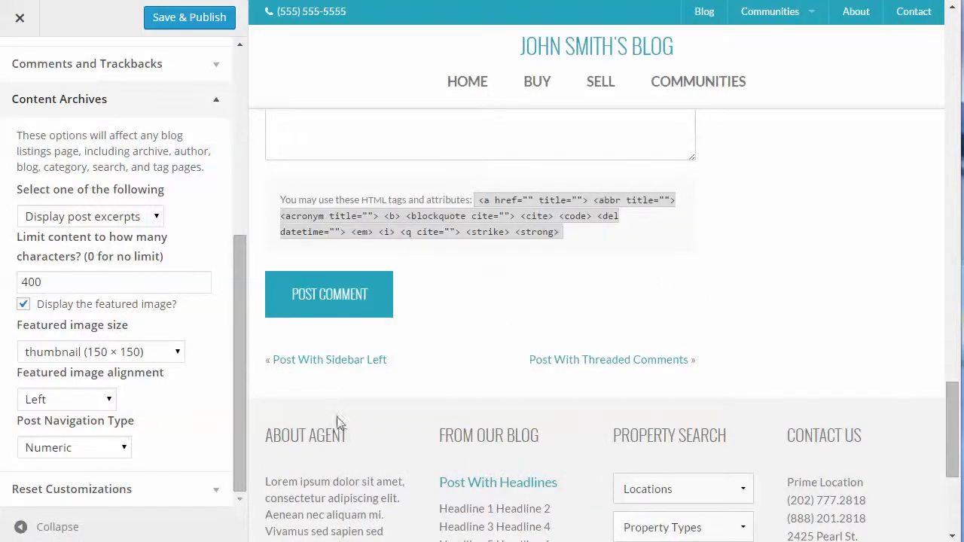
Try the Previous / Next post navigation type and check the page links at the end of the Blog listing
left_click(60, 445)
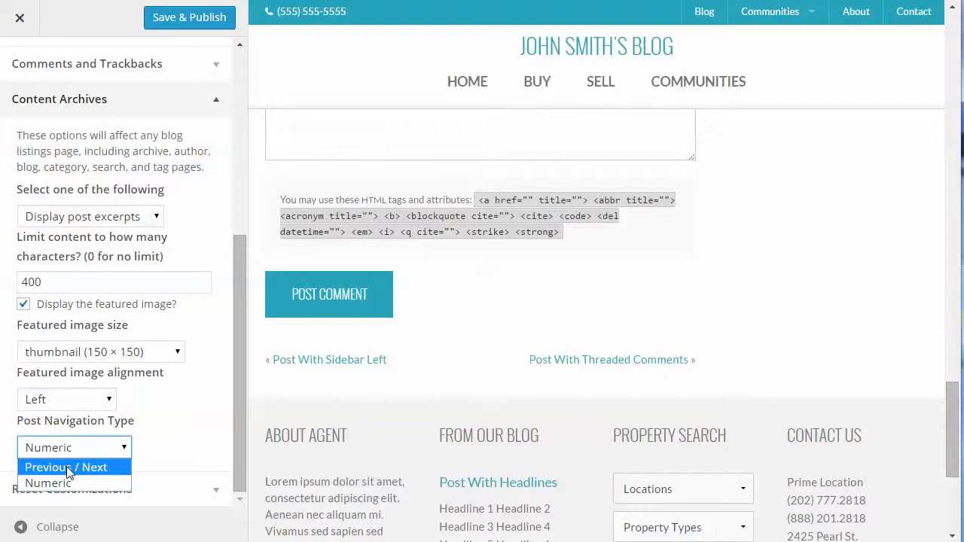
left_click(66, 466)
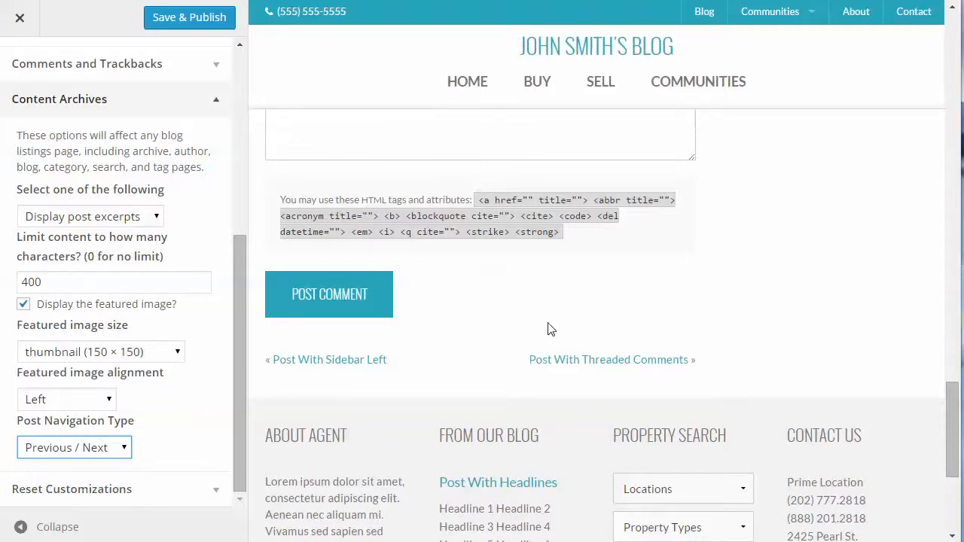
scroll(548, 329, "up", 15)
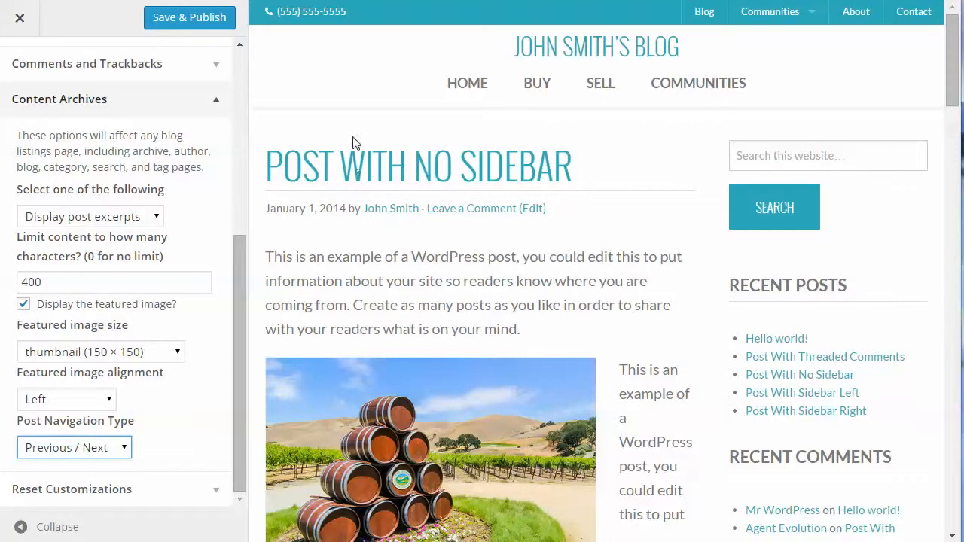
left_click(708, 15)
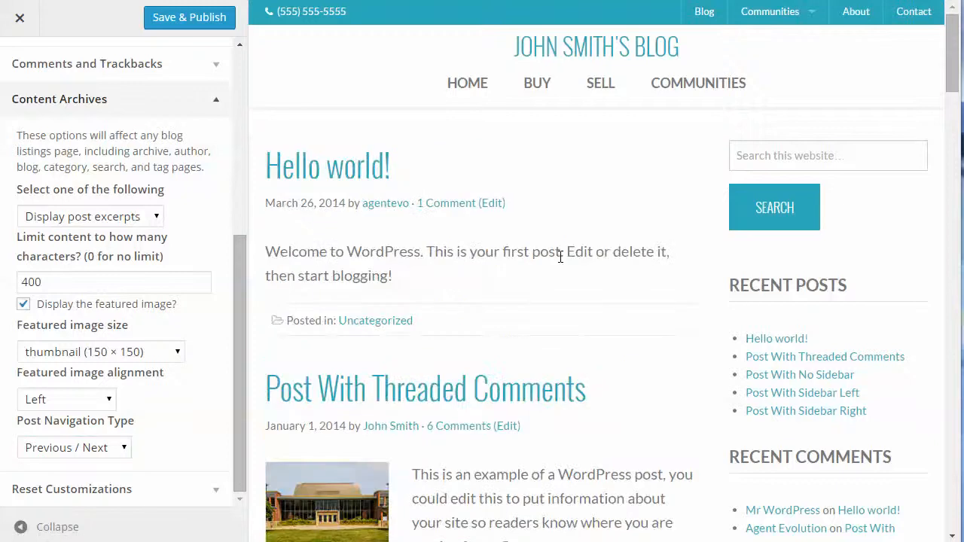
scroll(559, 257, "down", 20)
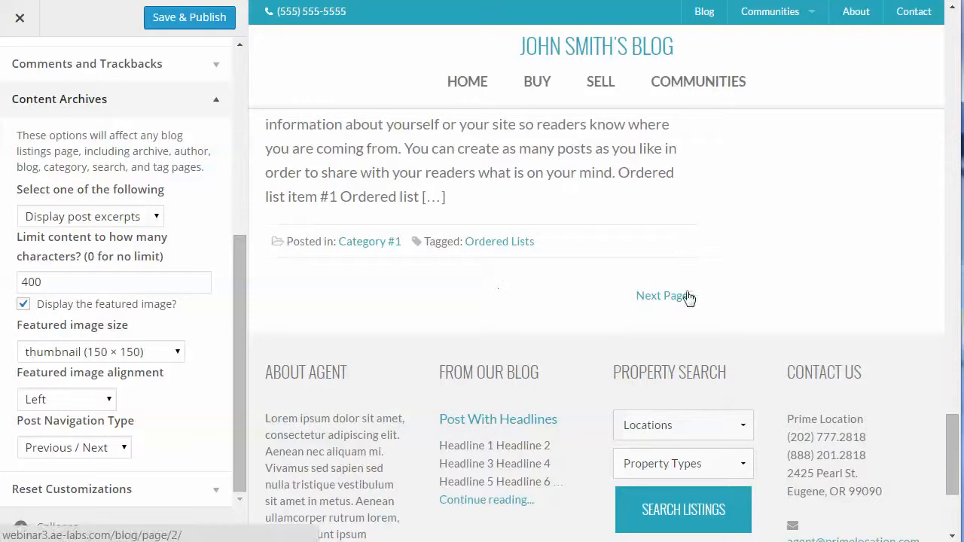
Set the post navigation type to Numeric and check the pagination below the Blog listing
left_click(93, 449)
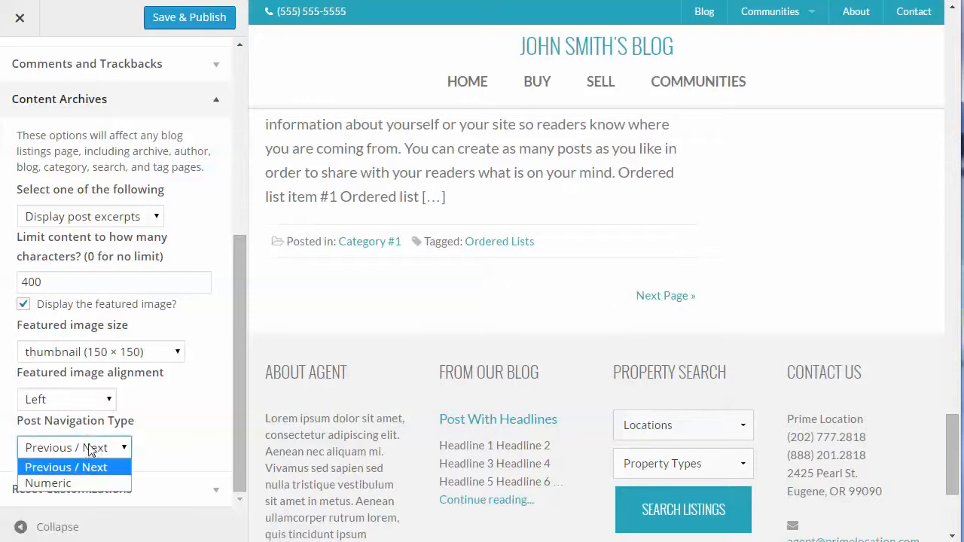
left_click(63, 483)
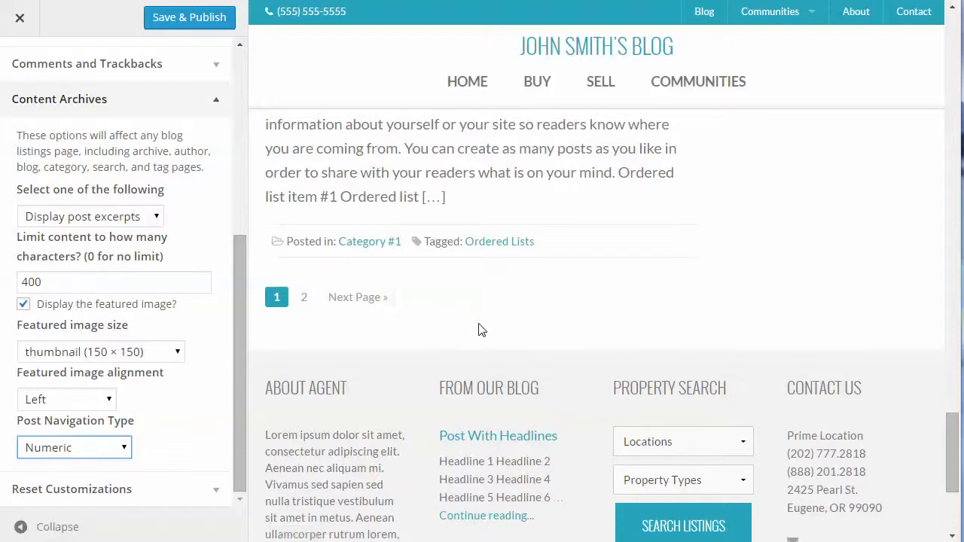
scroll(482, 330, "down", 1)
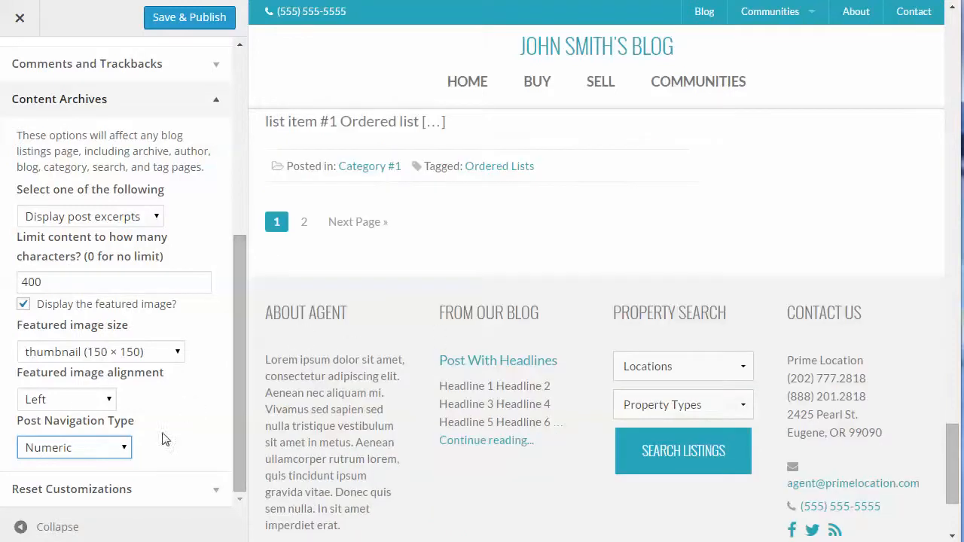
Enable Reset Customizations, then save and publish to remove the theme customizations
left_click(212, 490)
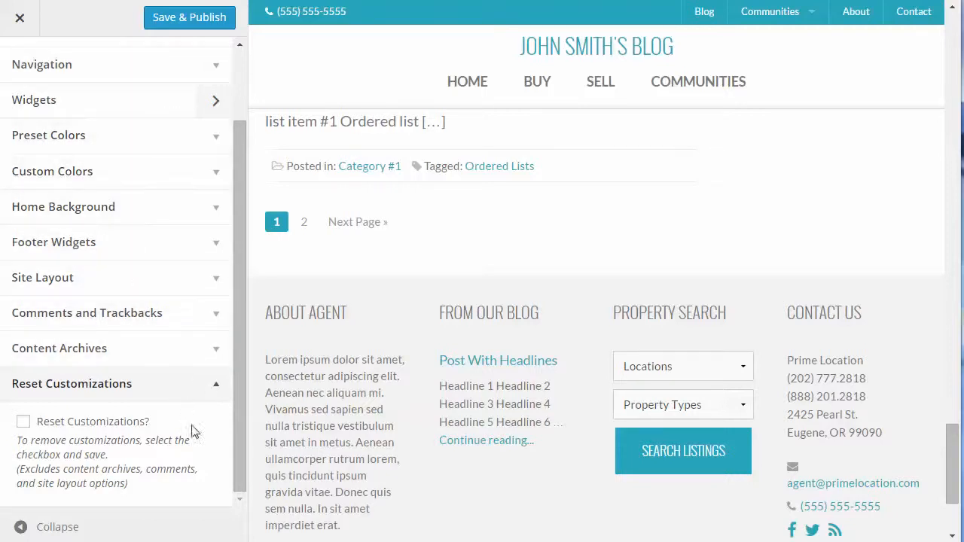
left_click(23, 423)
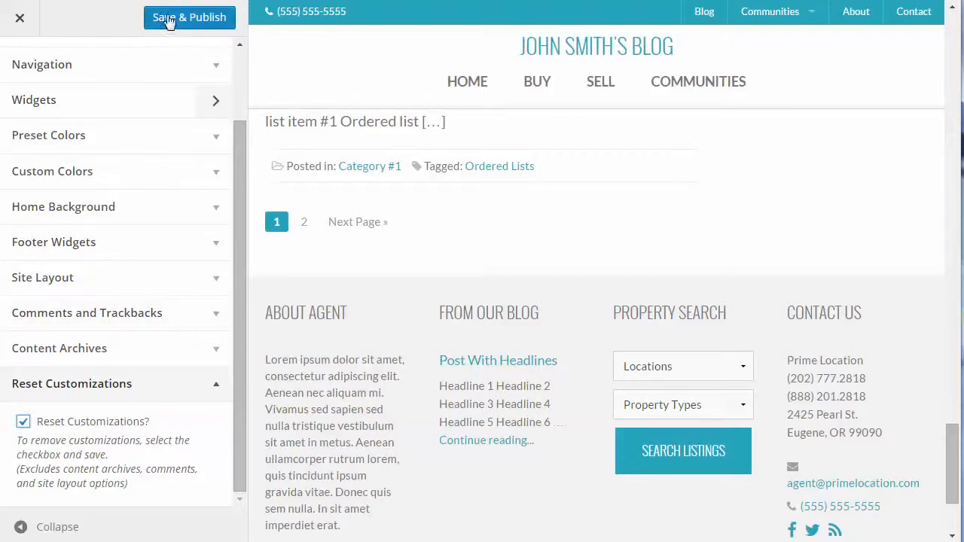
left_click(173, 19)
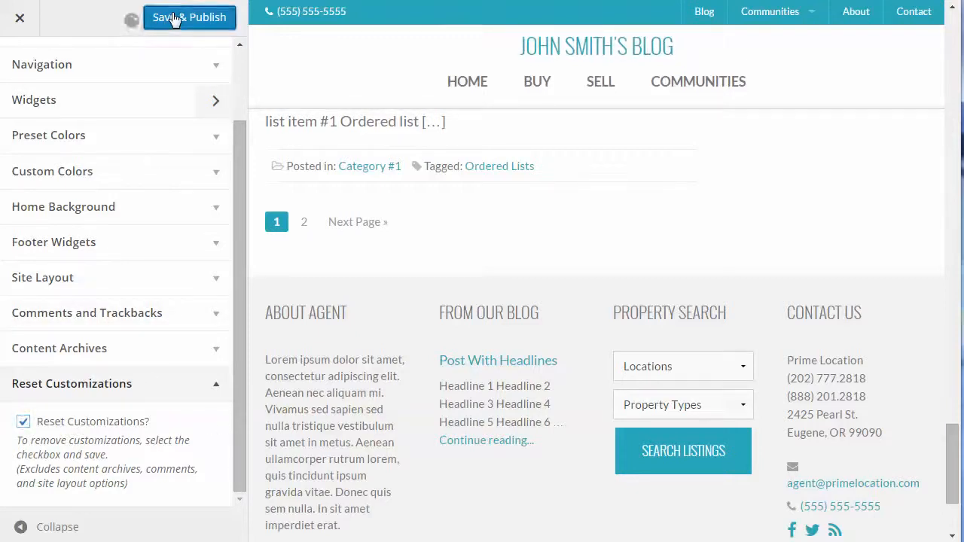
Close the Customizer and look over the live home page
left_click(17, 21)
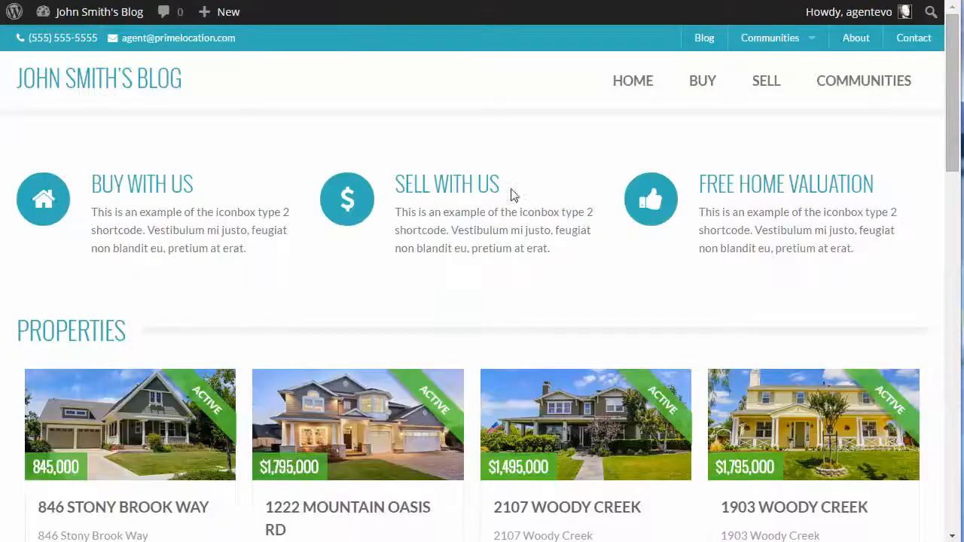
scroll(572, 237, "down", 15)
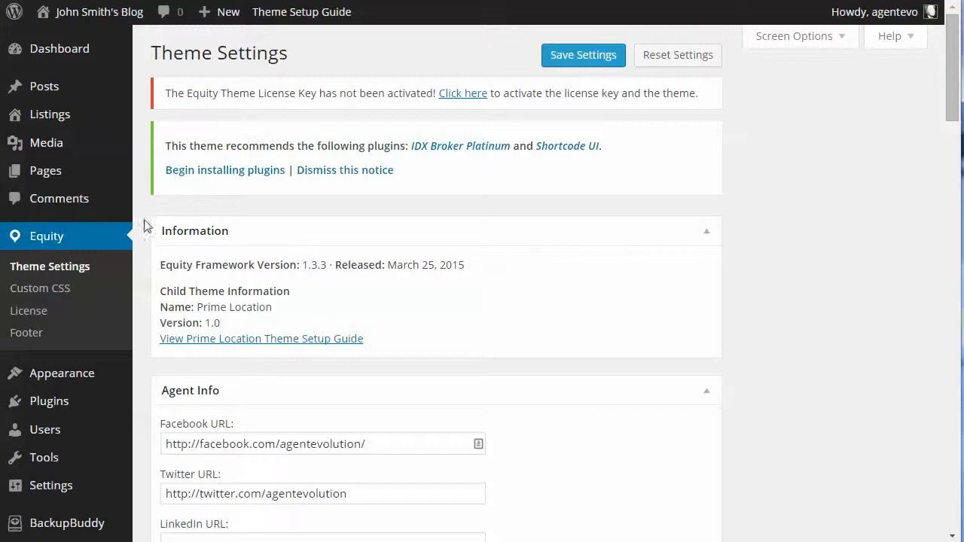
Open the Equity footer content settings and review the Footer Left, Footer Right and Disclaimer text
left_click(22, 336)
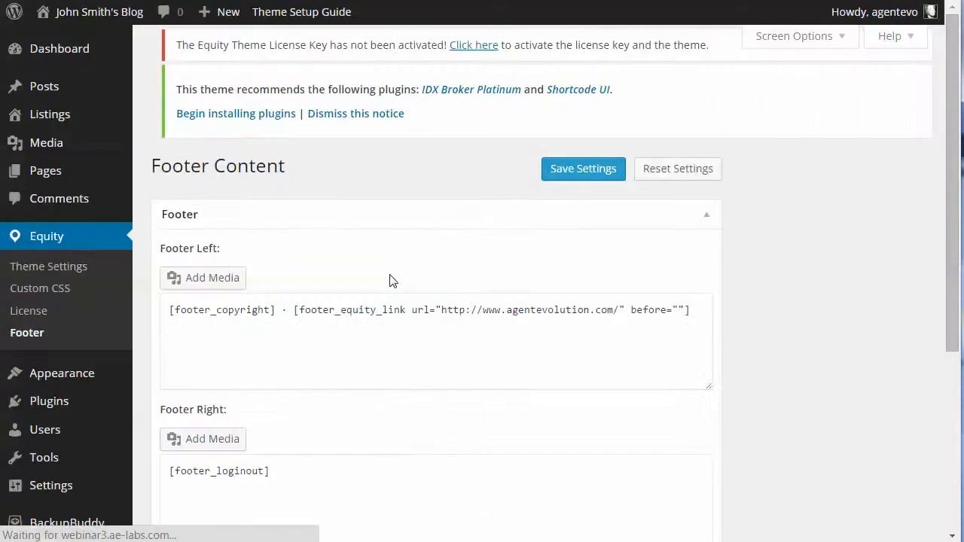
left_click(288, 316)
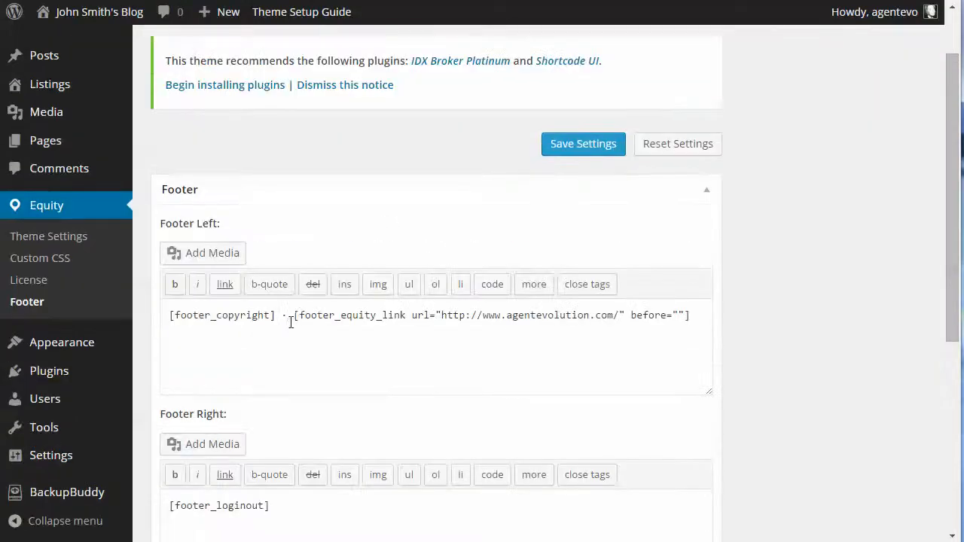
scroll(452, 316, "down", 2)
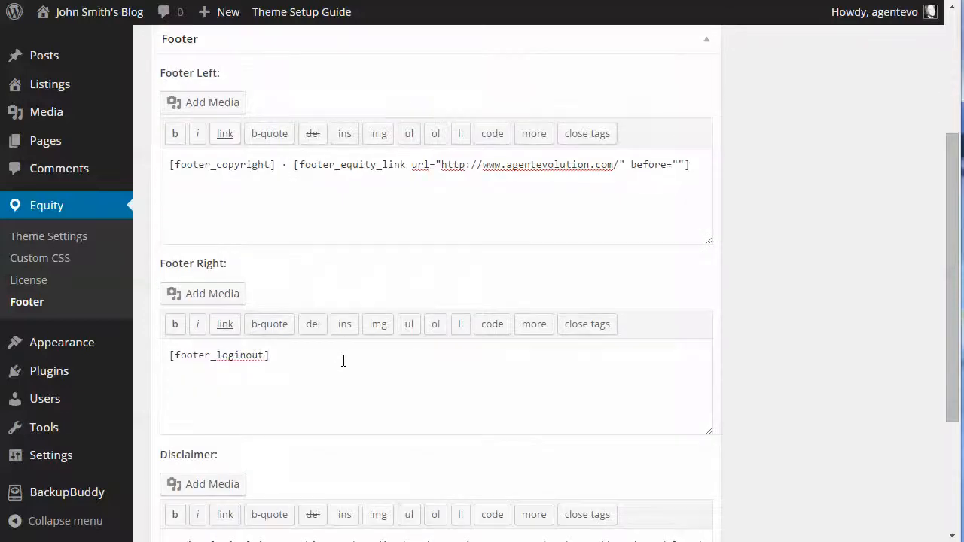
scroll(391, 350, "down", 1)
scroll(407, 345, "down", 2)
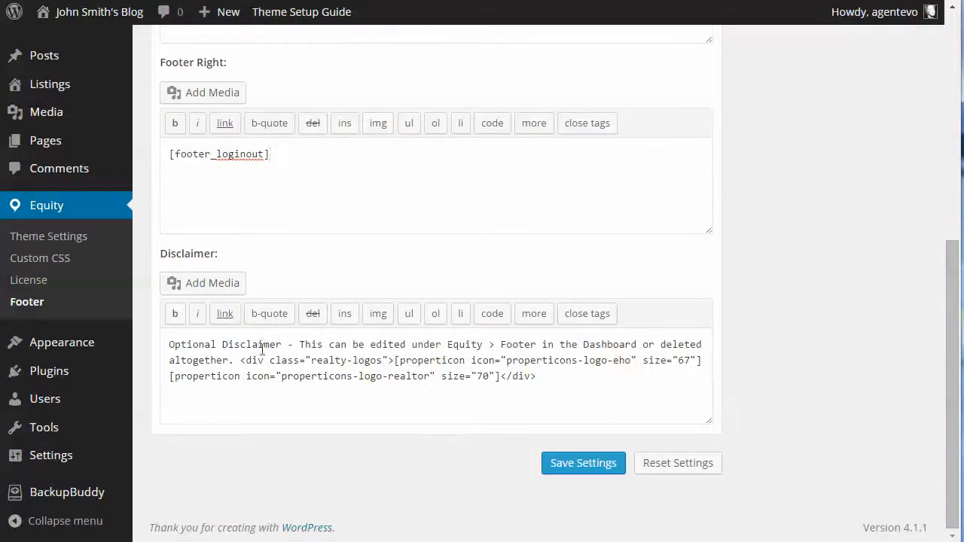
left_click_drag(165, 347, 548, 375)
left_click(575, 389)
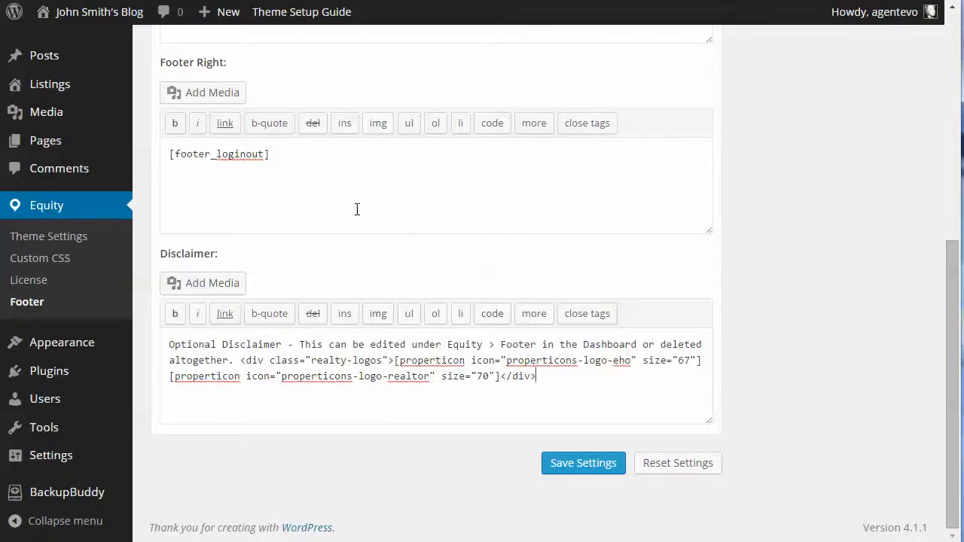
Examine the [footer_copyright] shortcode in Footer Left and the [footer_loginout] shortcode in Footer Right
scroll(357, 210, "up", 3)
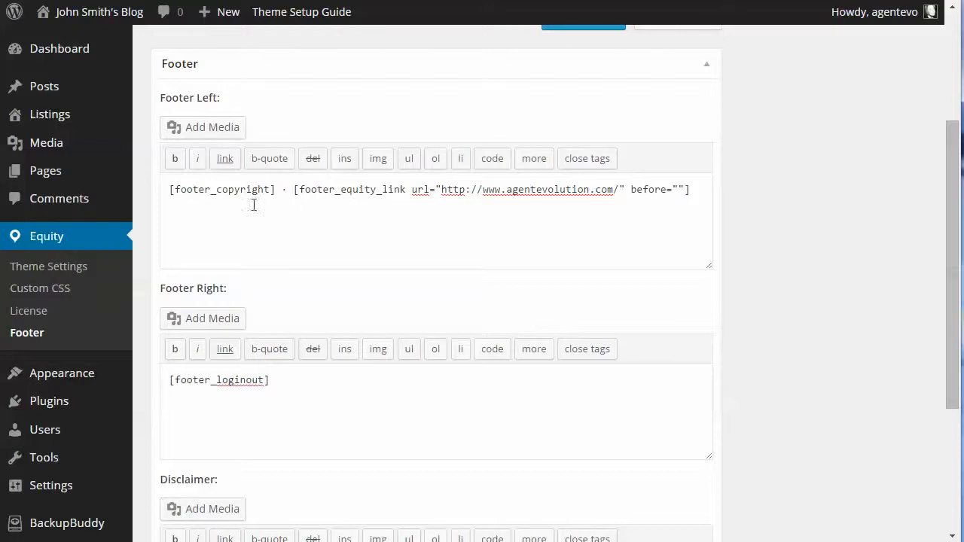
left_click_drag(170, 190, 274, 190)
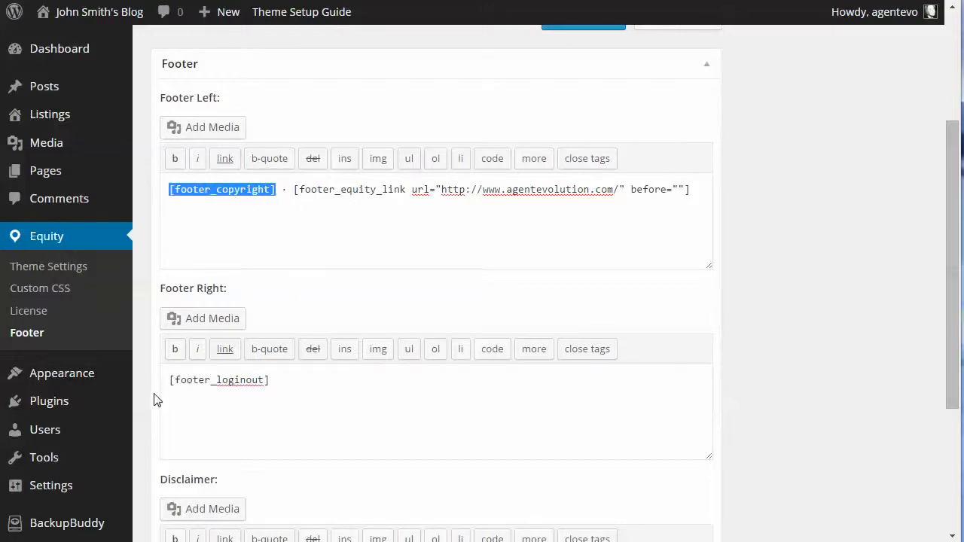
left_click_drag(166, 384, 286, 378)
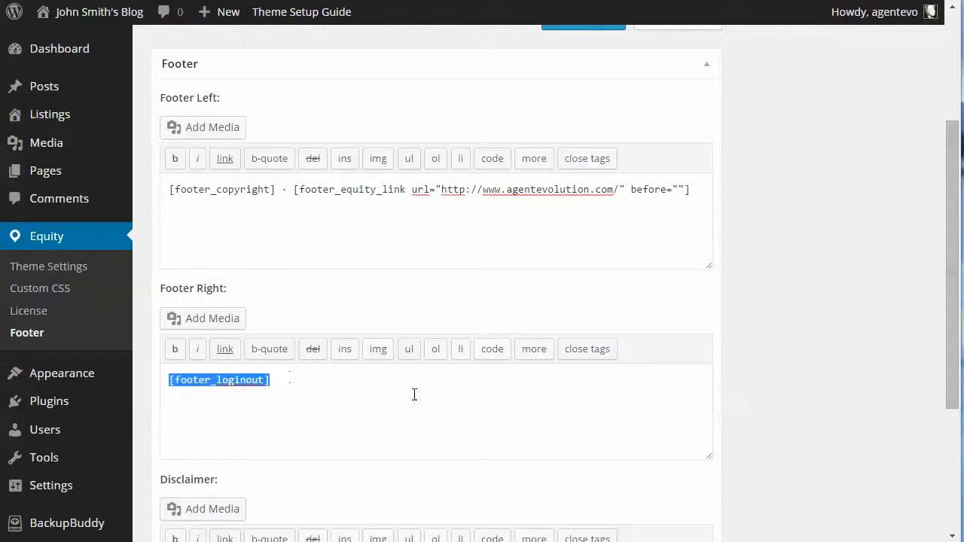
Add the [idx_sitemap] shortcode on a new line below [footer_loginout] in Footer Right and save the settings
scroll(414, 394, "down", 2)
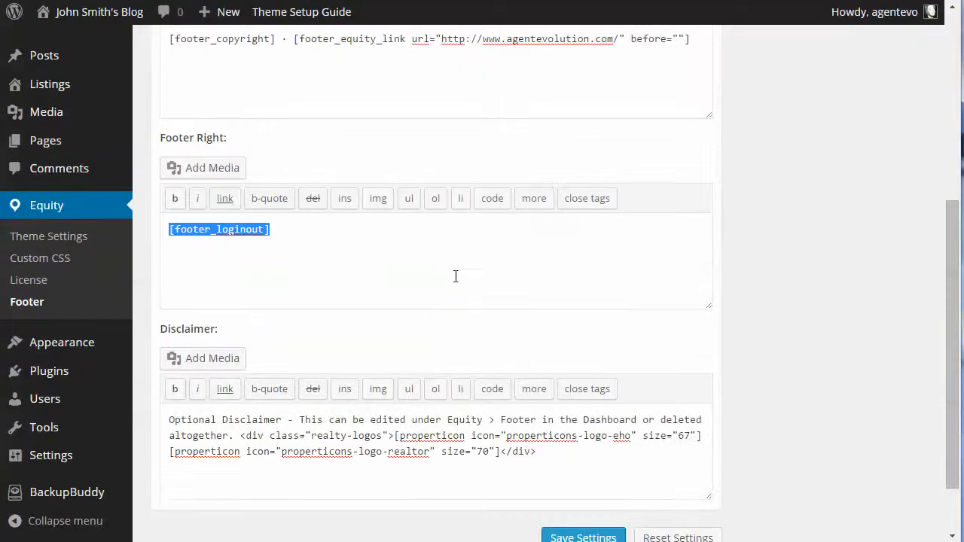
left_click(273, 232)
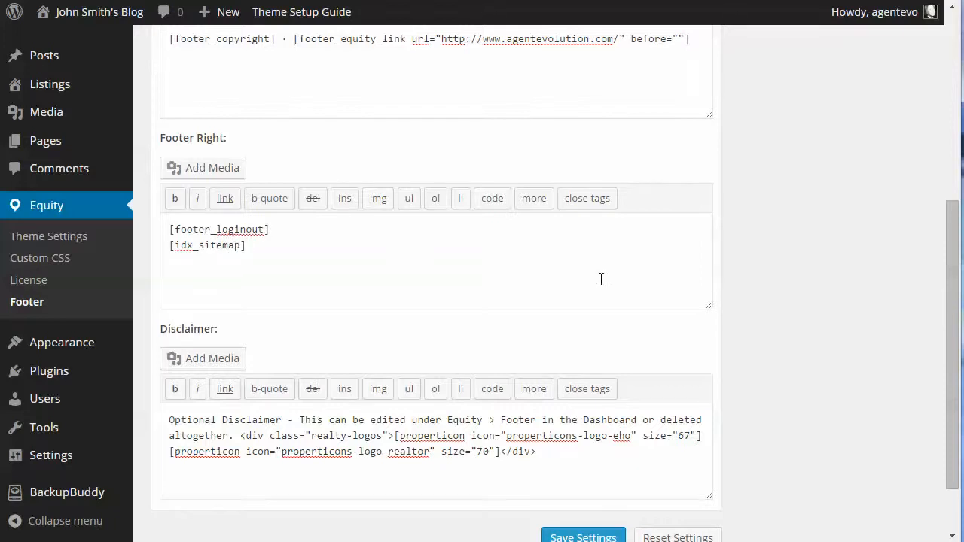
scroll(601, 280, "down", 2)
left_click(576, 460)
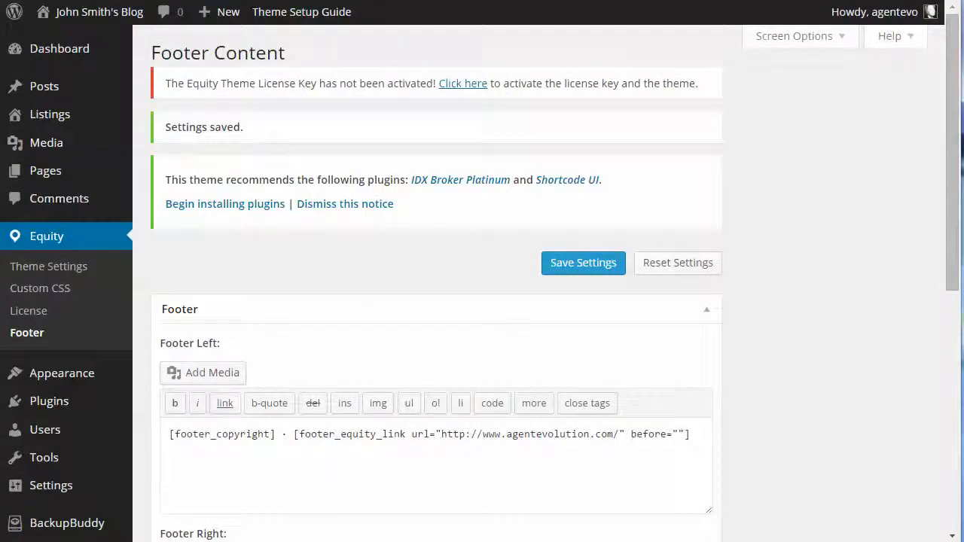
View the live home page and check its footer for the copyright, disclaimer, logout and listings sitemap entries
left_click(218, 0)
left_click(51, 0)
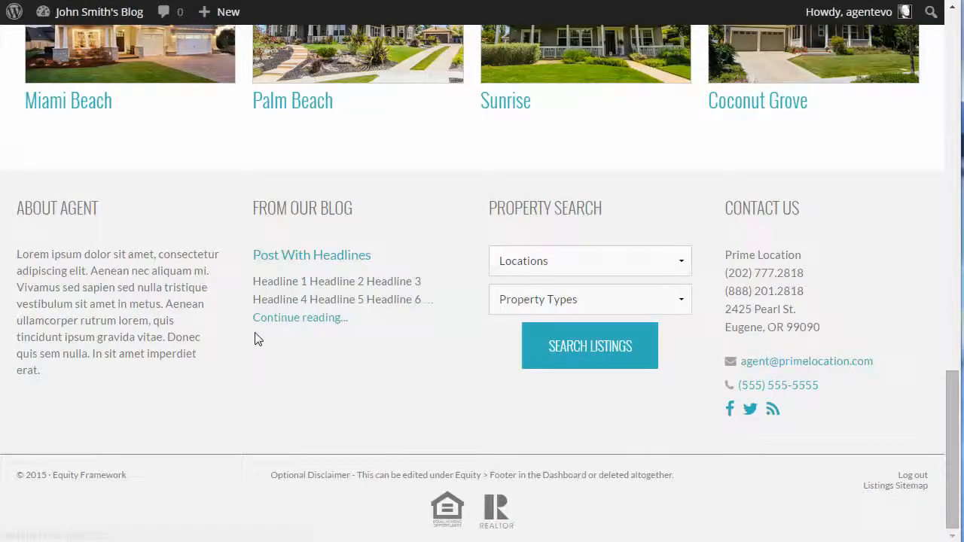
scroll(309, 215, "up", 15)
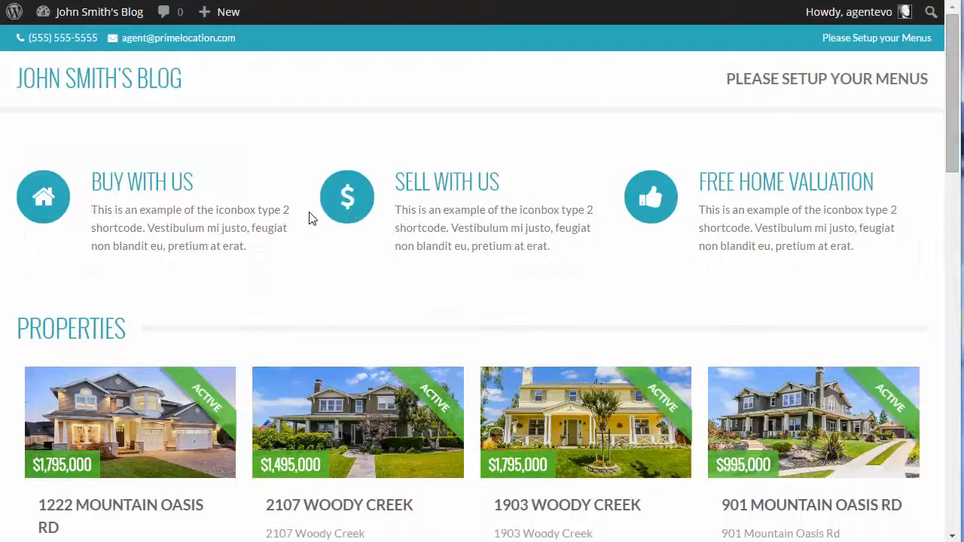